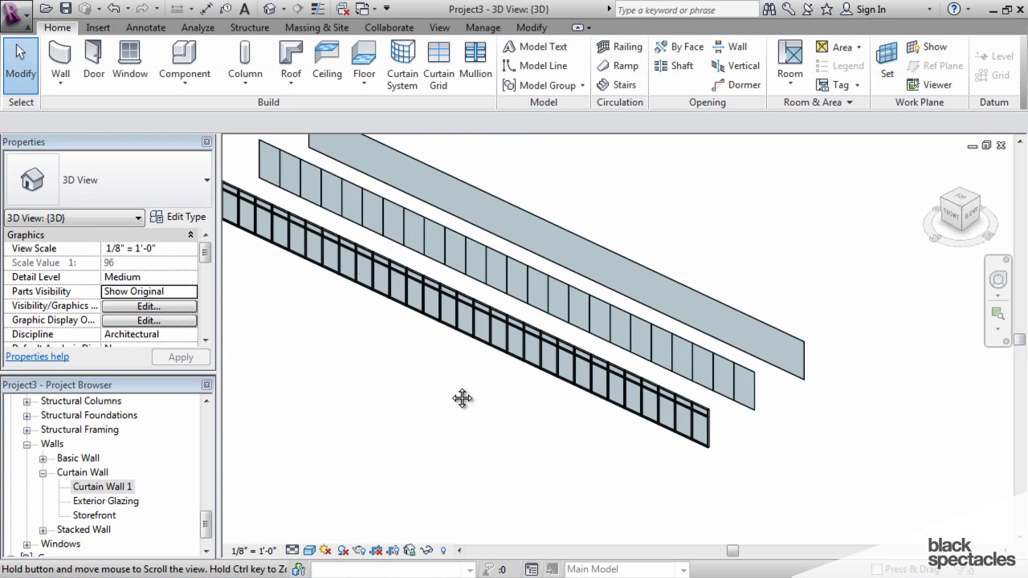
Delete the Exterior Glazing wall and the undivided curtain wall behind it, keeping only the front Storefront wall.
left_click(584, 364)
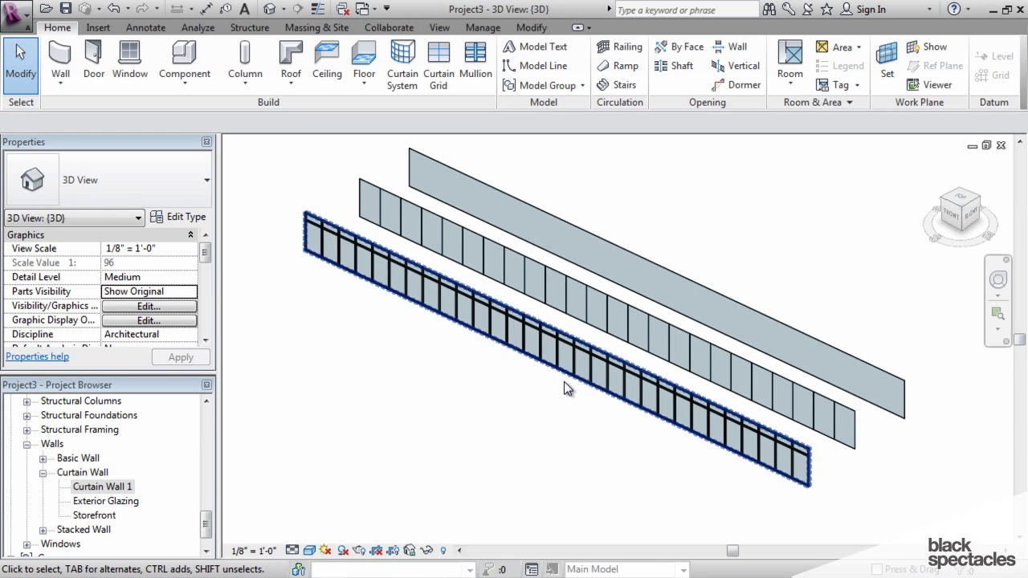
left_click(560, 382)
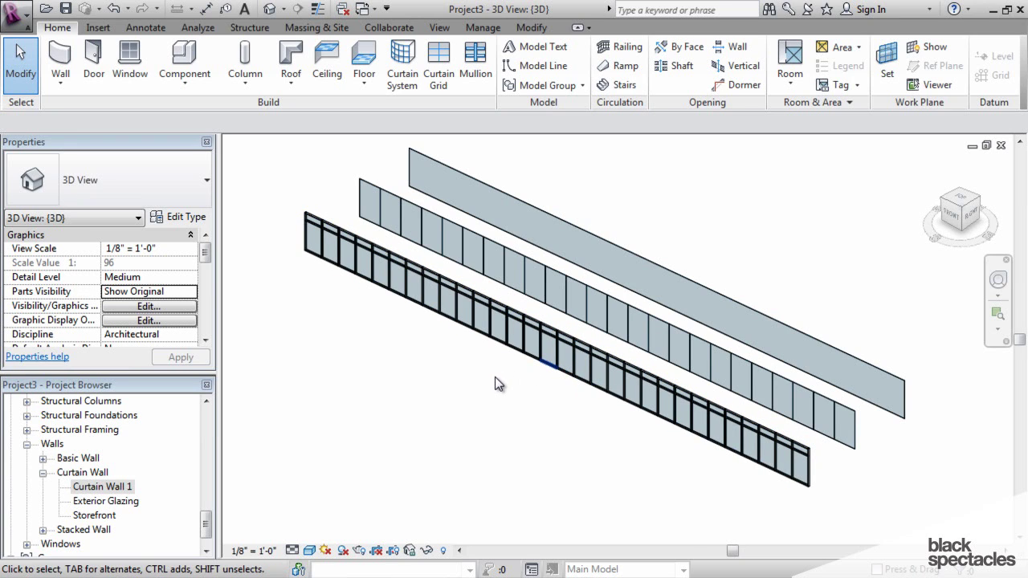
middle_click_drag(495, 377, 519, 392)
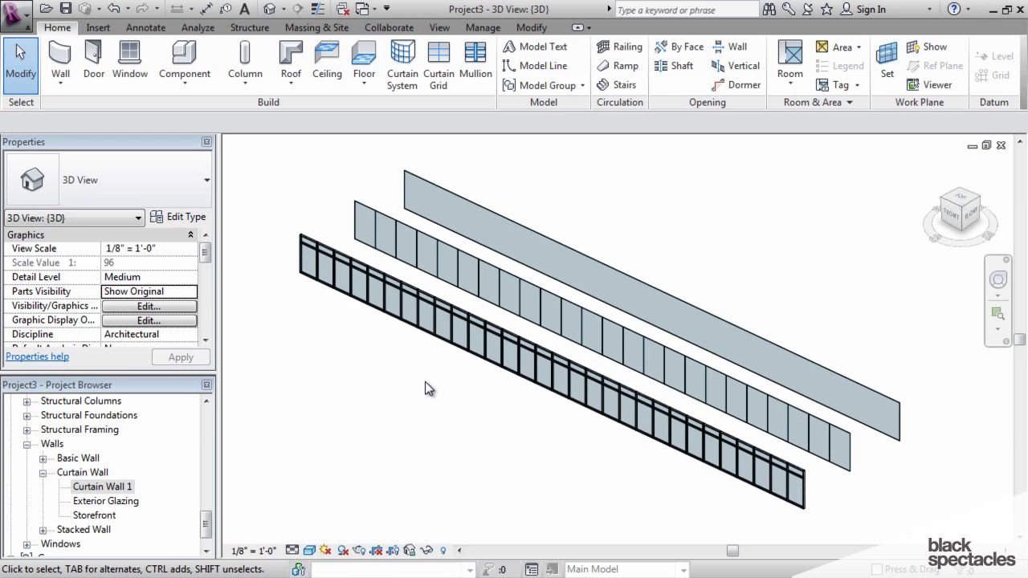
scroll(425, 382, "up", 2)
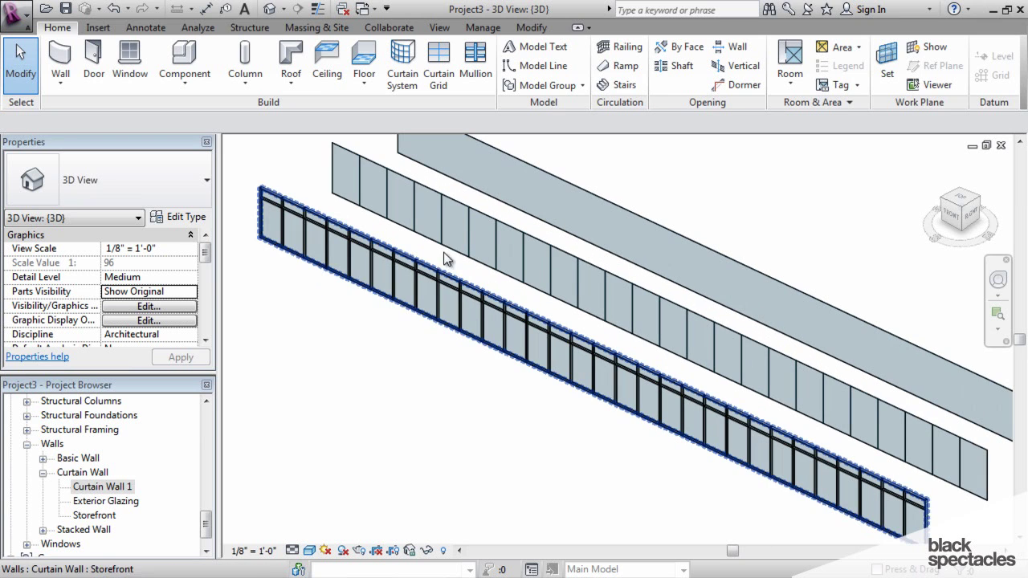
left_click(463, 202)
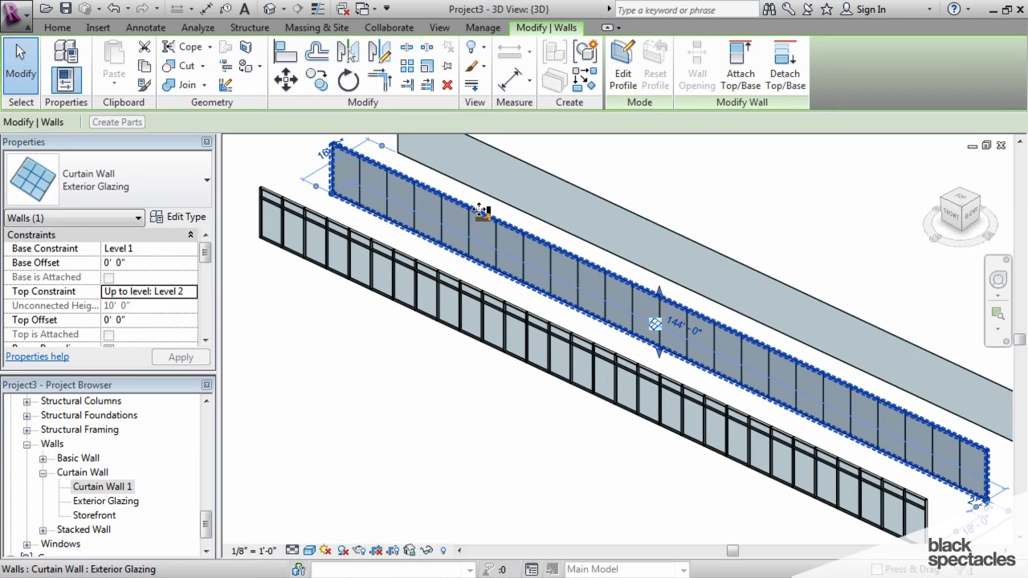
key("Delete")
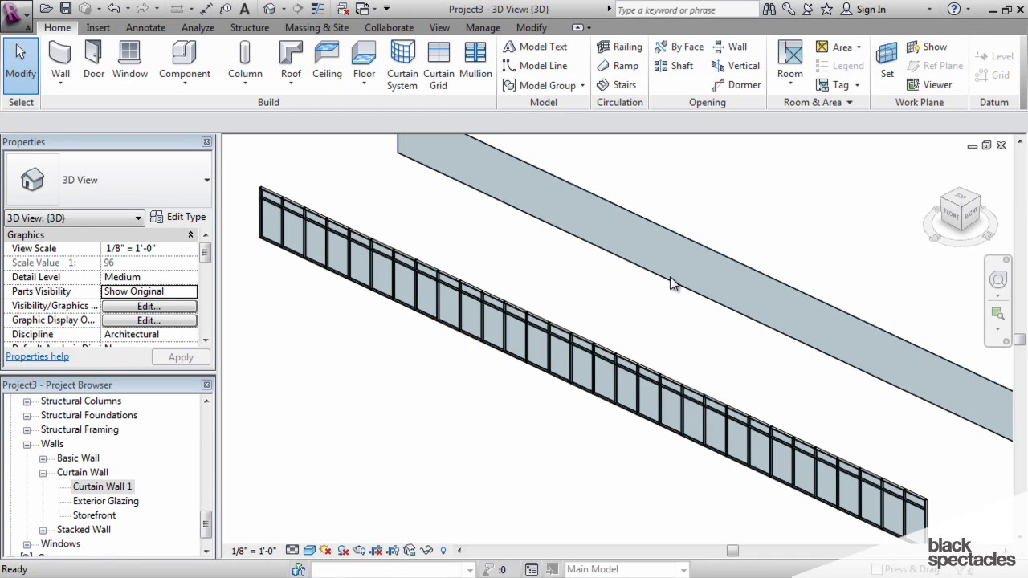
key("ctrl+z")
scroll(672, 285, "down", 4)
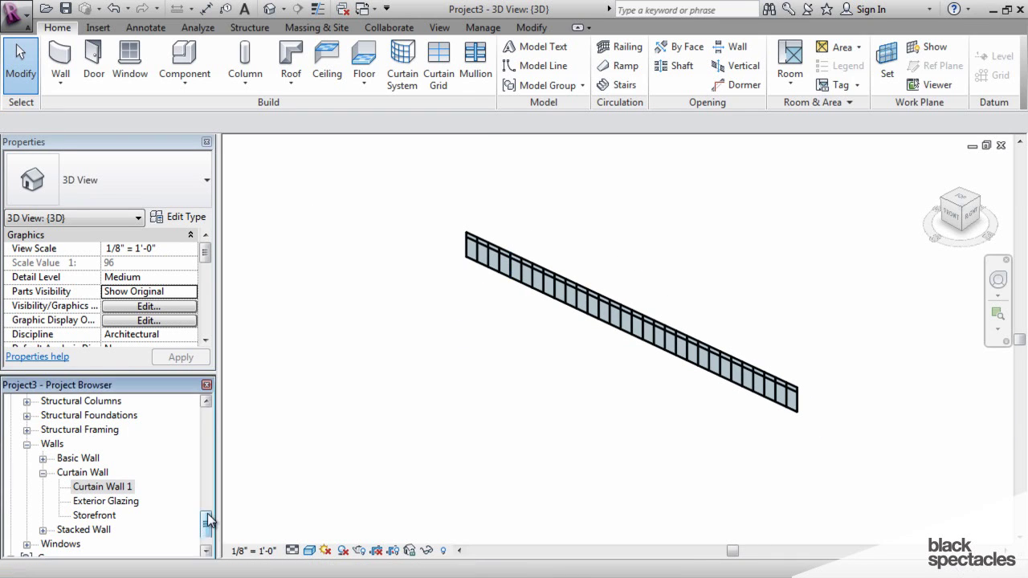
Open the Level 1 floor plan and select the Storefront curtain wall near its end mullion.
left_click_drag(207, 522, 204, 415)
double_click(74, 416)
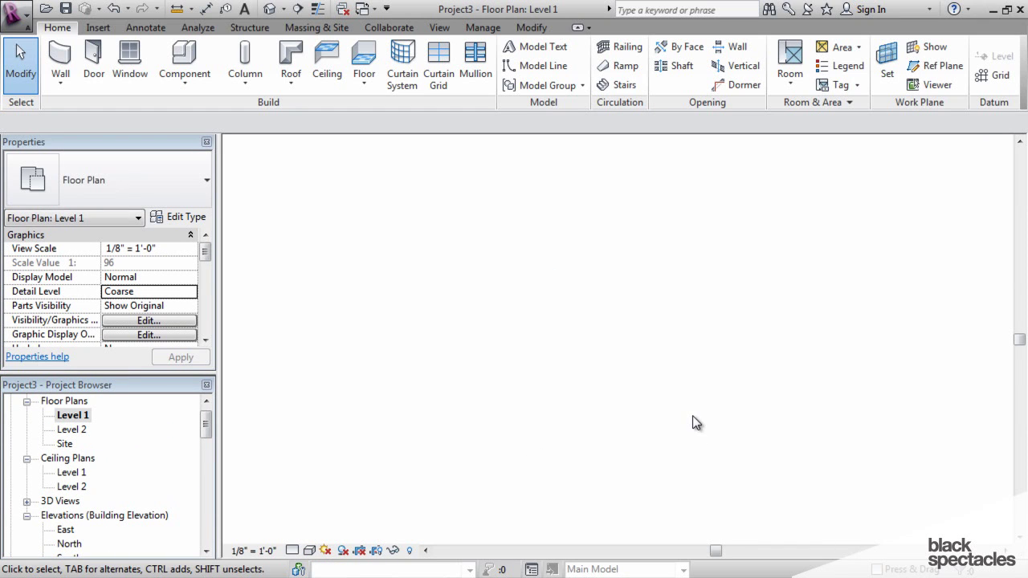
scroll(395, 394, "up", 5)
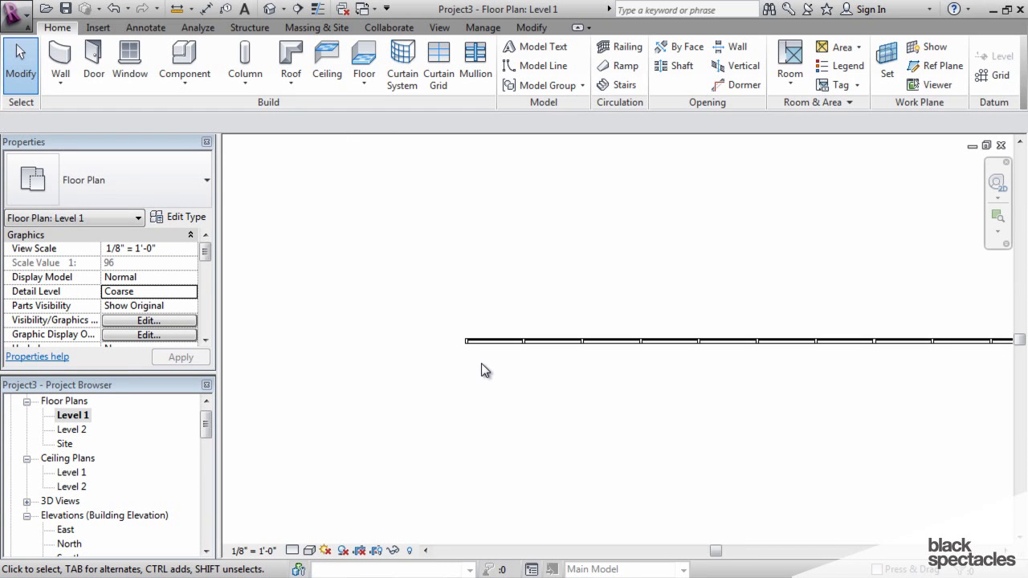
scroll(473, 345, "up", 3)
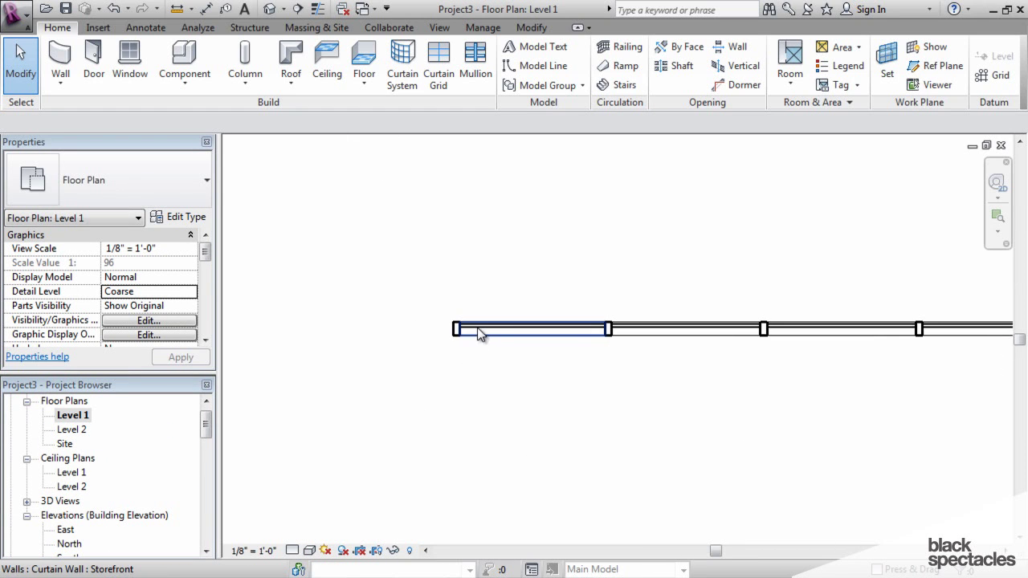
scroll(474, 333, "up", 3)
left_click(463, 332)
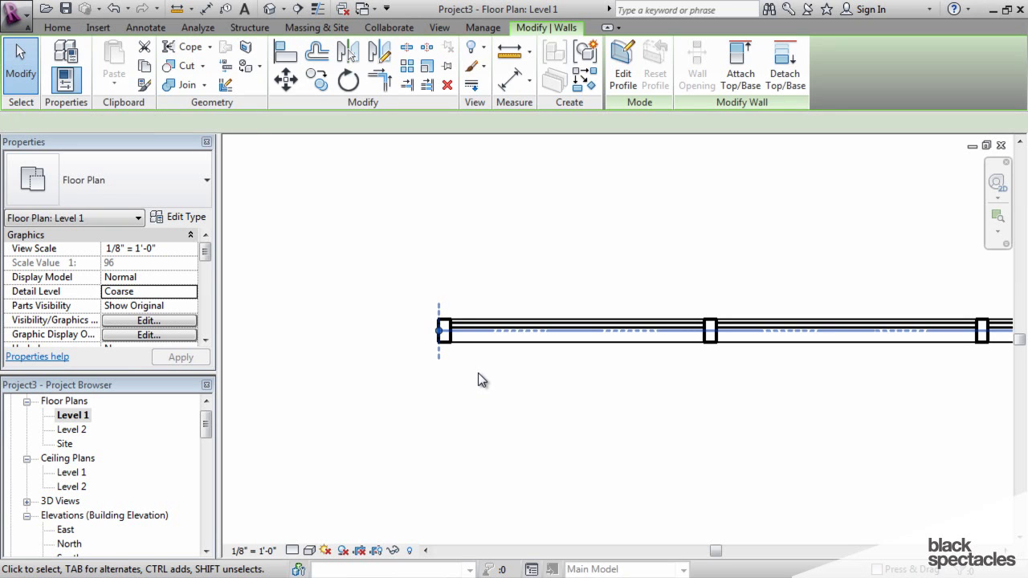
Examine in plan how the mullions and glass panels sit along the Storefront wall's centerline and how they are spaced.
scroll(585, 378, "up", 2)
middle_click_drag(567, 399, 519, 391)
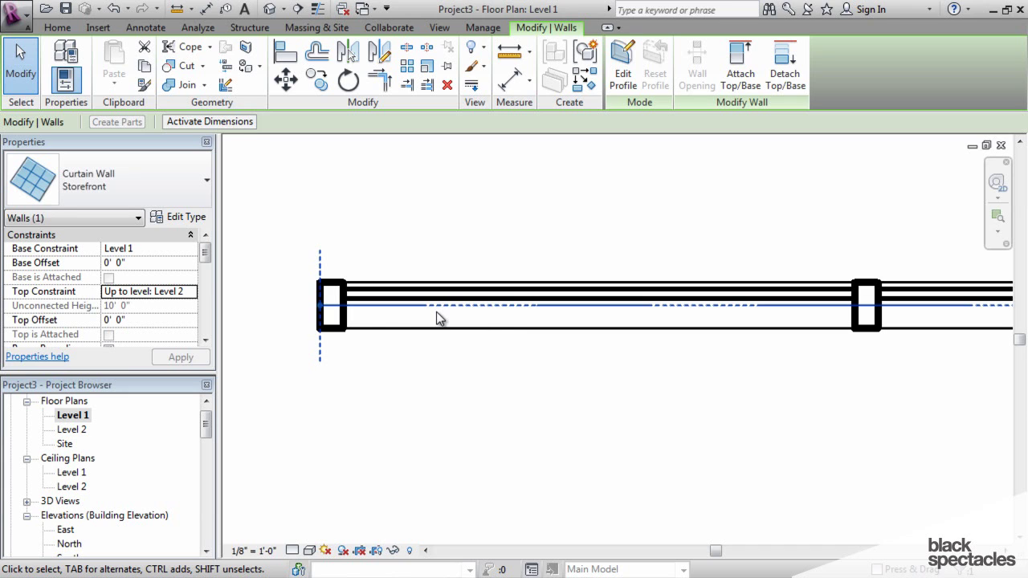
scroll(849, 322, "down", 2)
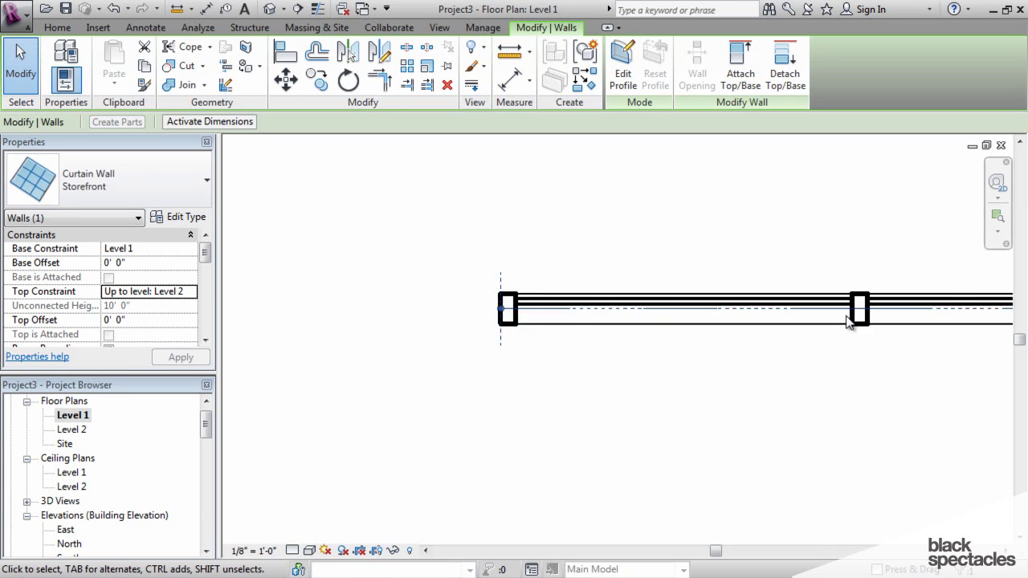
scroll(788, 402, "down", 1)
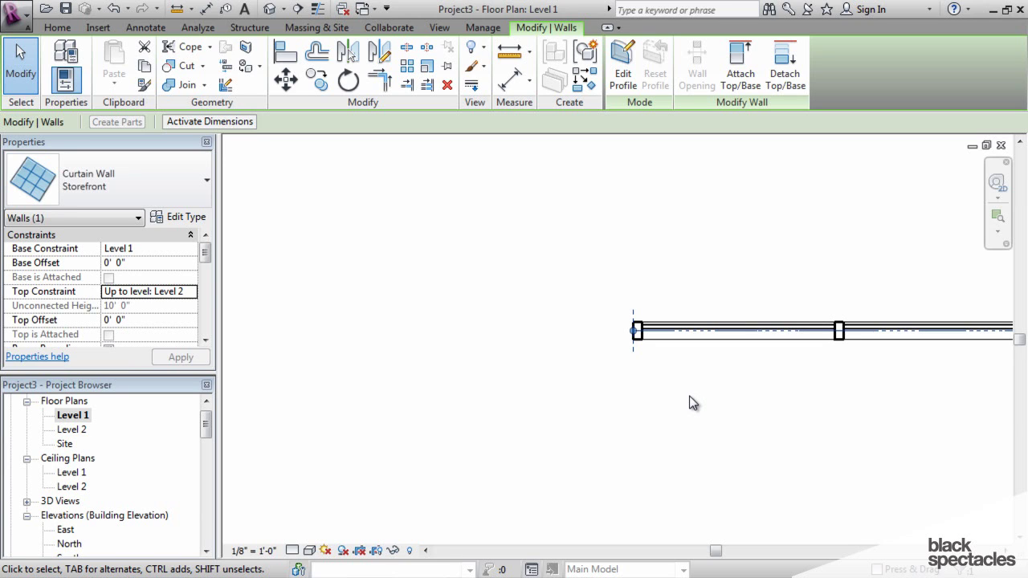
middle_click_drag(793, 400, 576, 419)
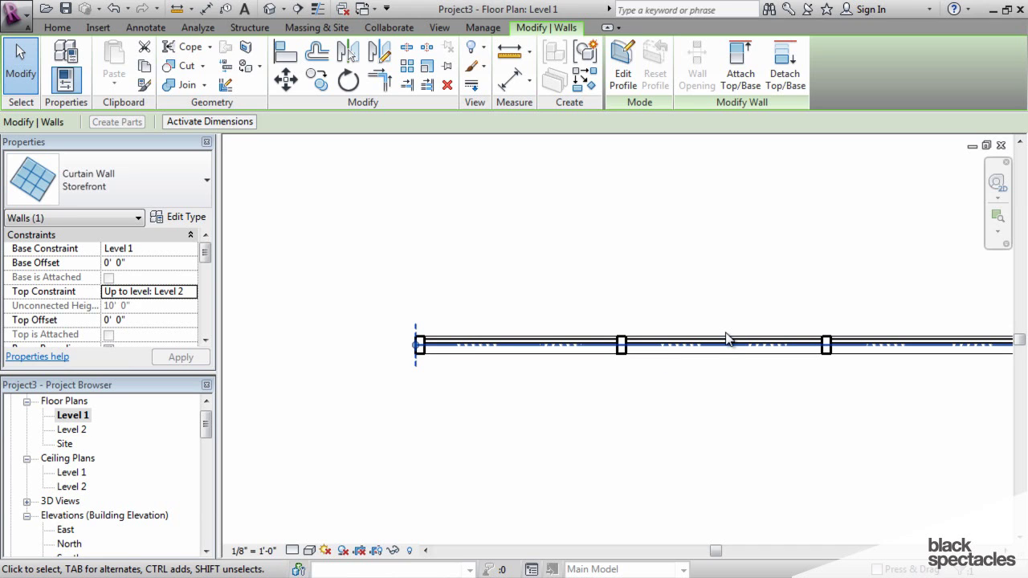
scroll(661, 385, "up", 2)
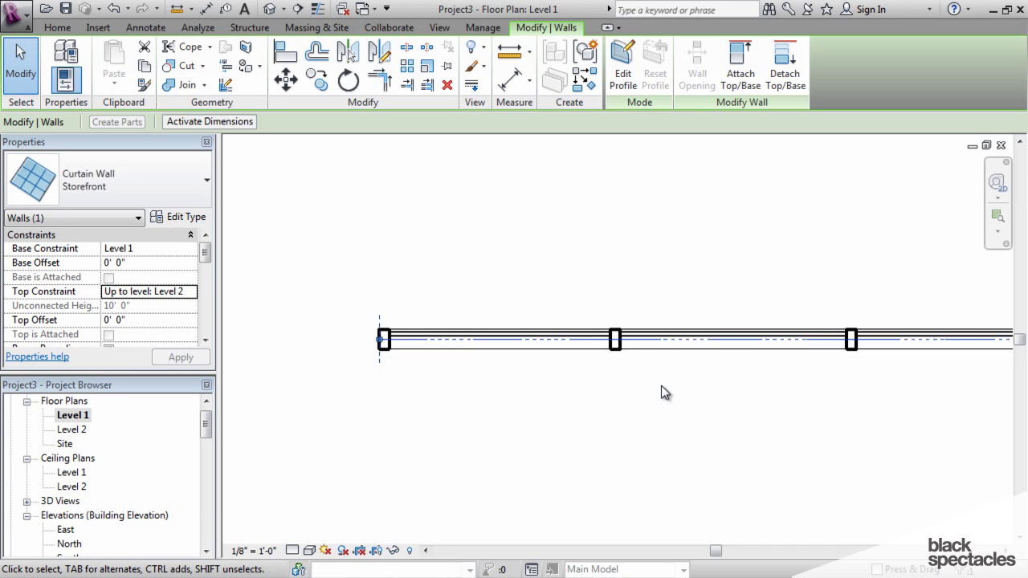
scroll(661, 386, "up", 1)
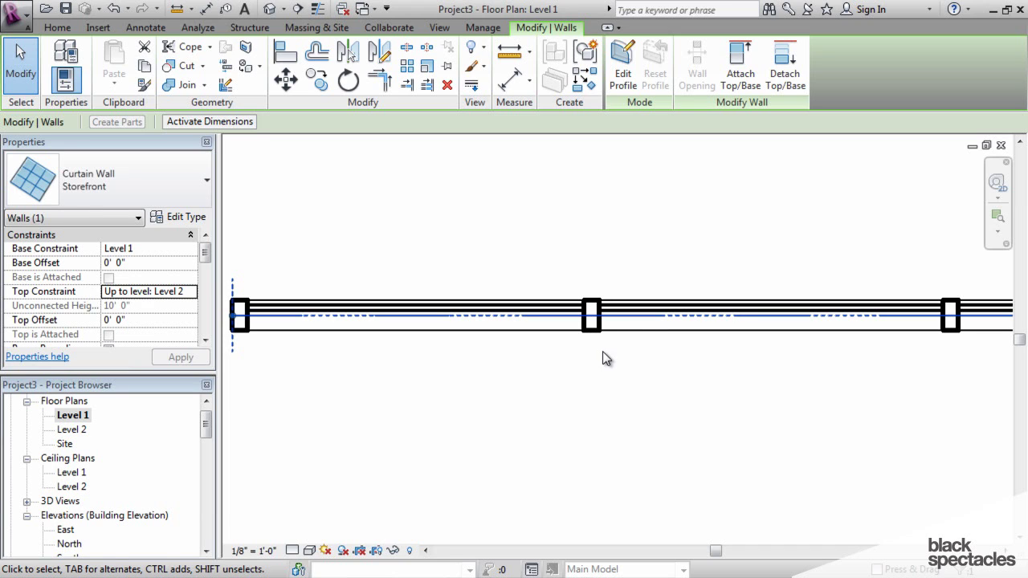
scroll(645, 357, "down", 2)
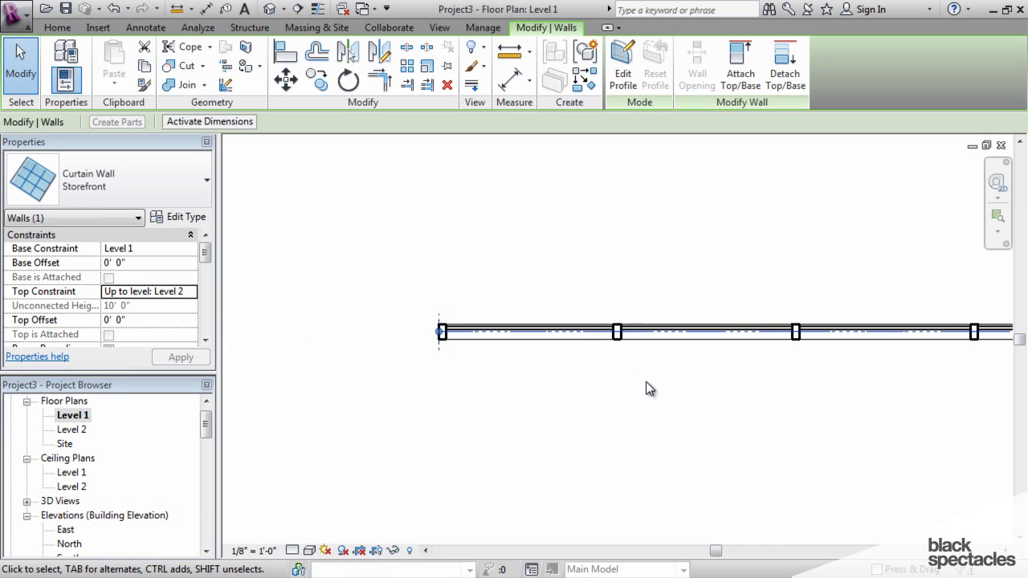
Return to the default 3D view and inspect the grid and mullions at the Storefront wall's end.
left_click(270, 9)
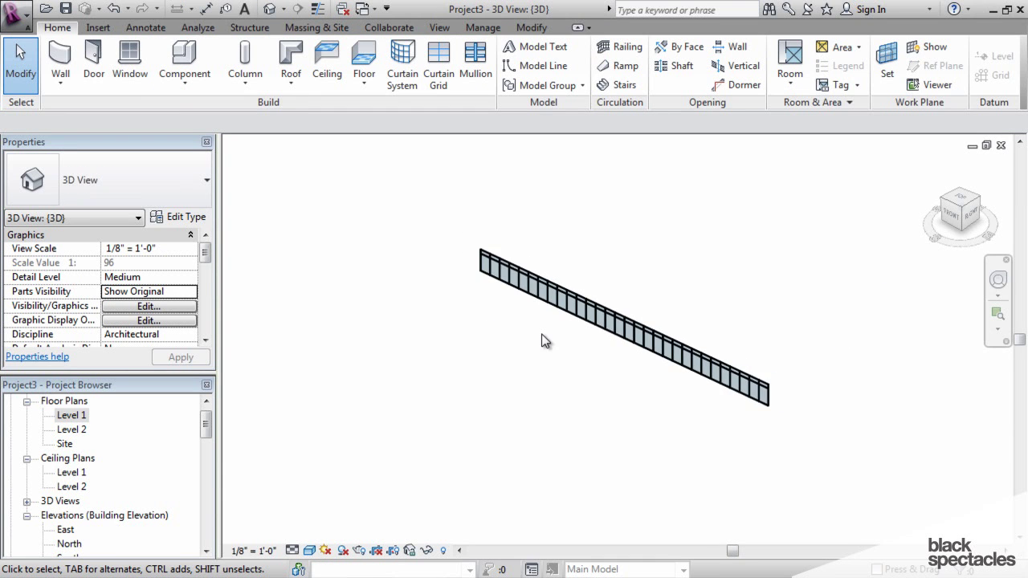
scroll(499, 287, "up", 3)
scroll(474, 283, "up", 3)
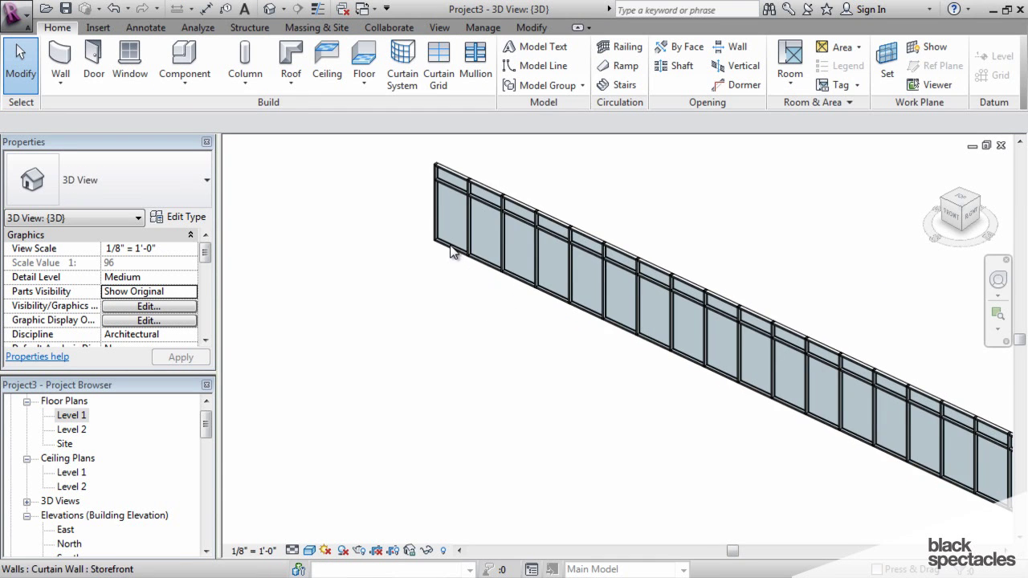
scroll(460, 192, "up", 2)
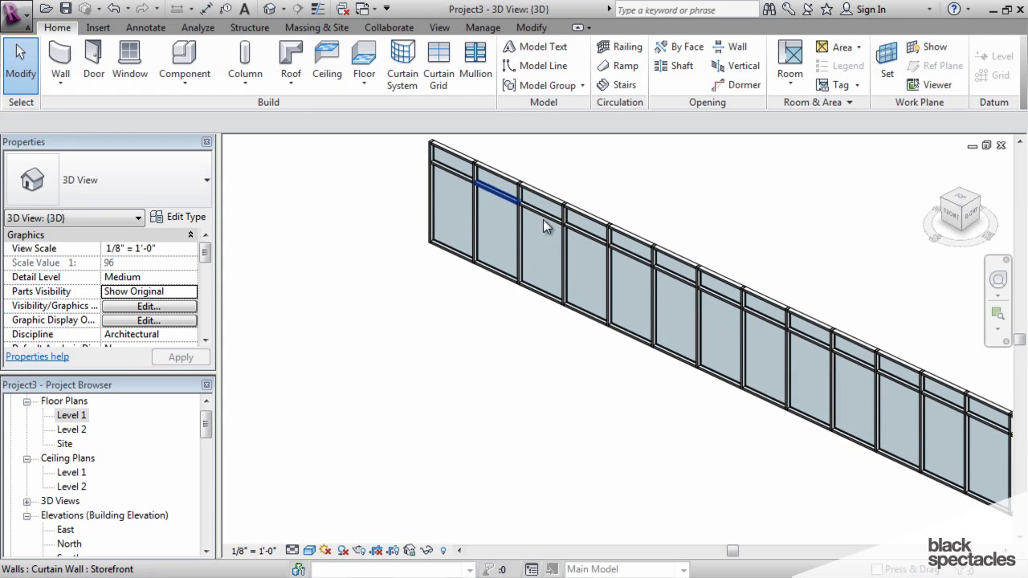
left_click(749, 331)
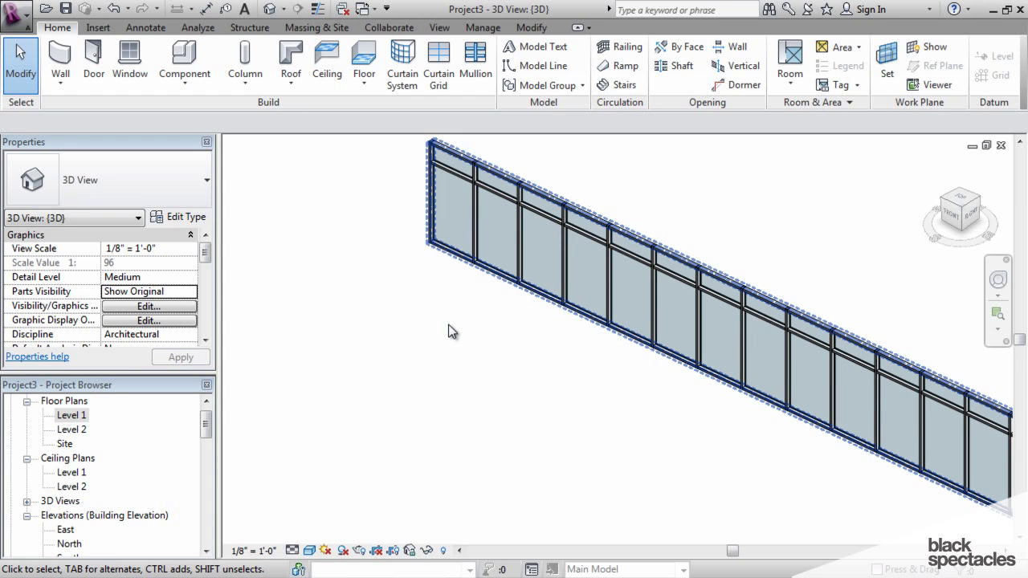
left_click(174, 215)
key("Tab")
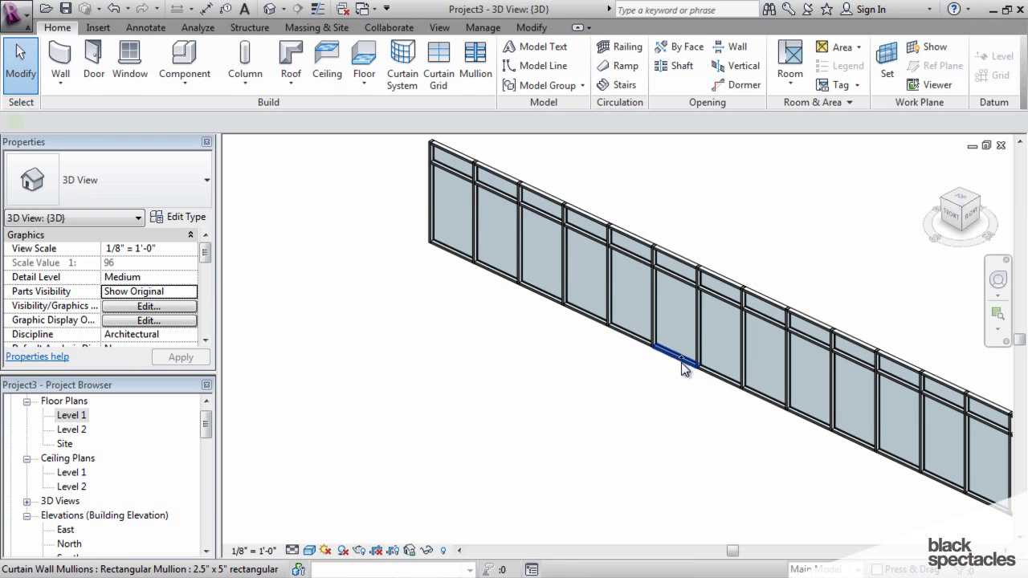
left_click(681, 362)
key("Escape")
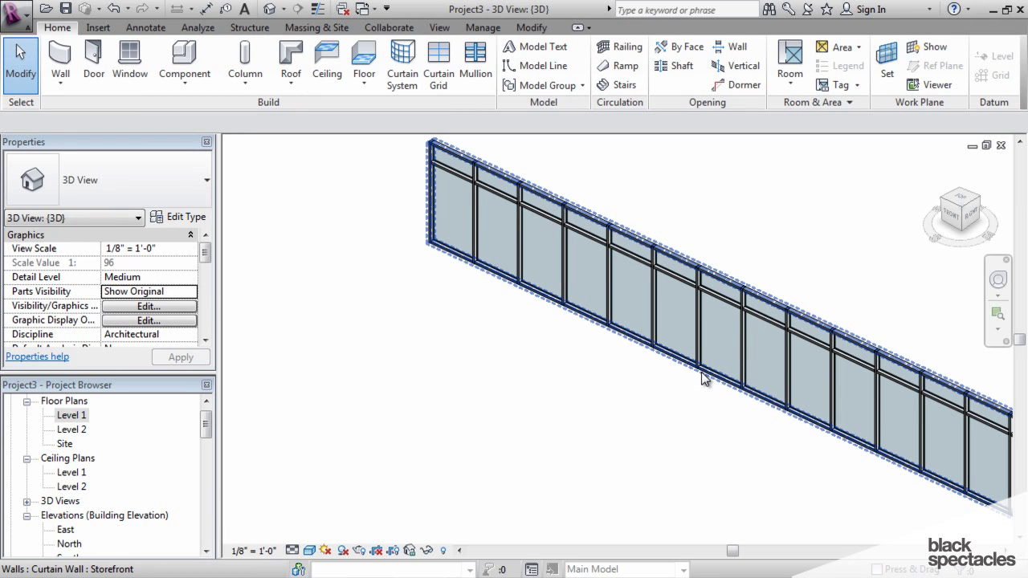
Review the Storefront wall's type properties for grid layout, spacing and mullion types, and close them without saving changes.
left_click(764, 413)
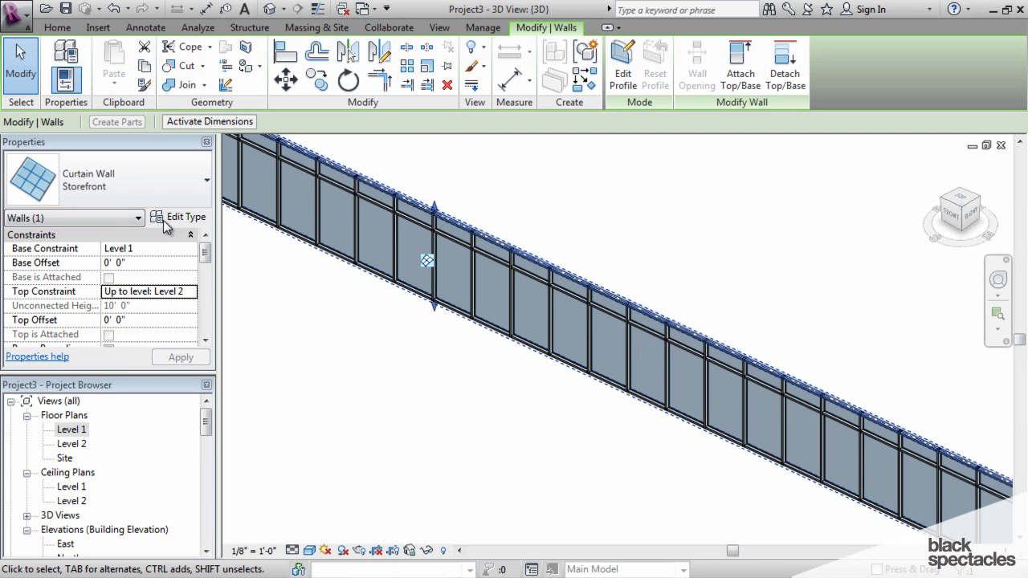
left_click(181, 217)
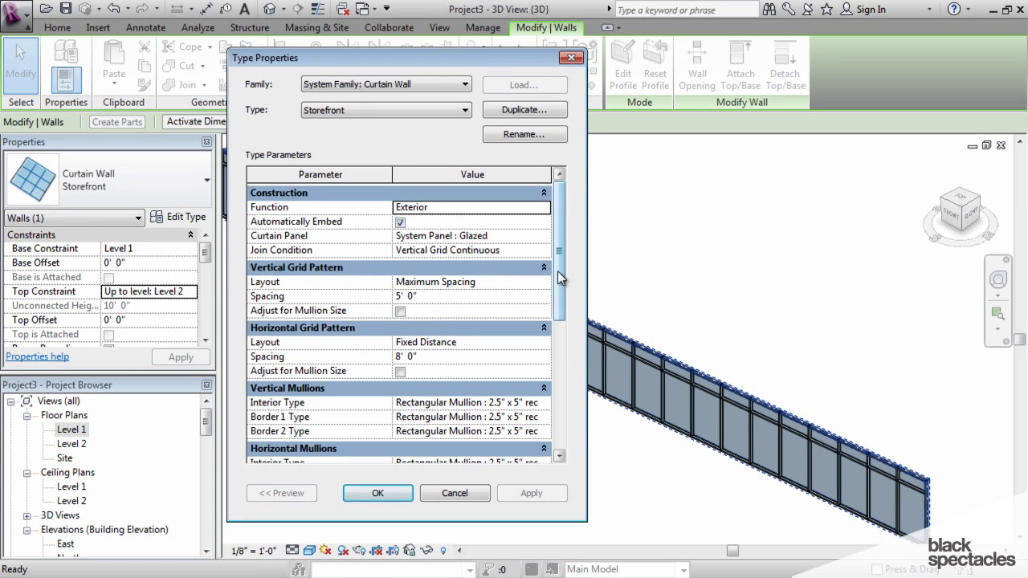
scroll(559, 270, "down", 2)
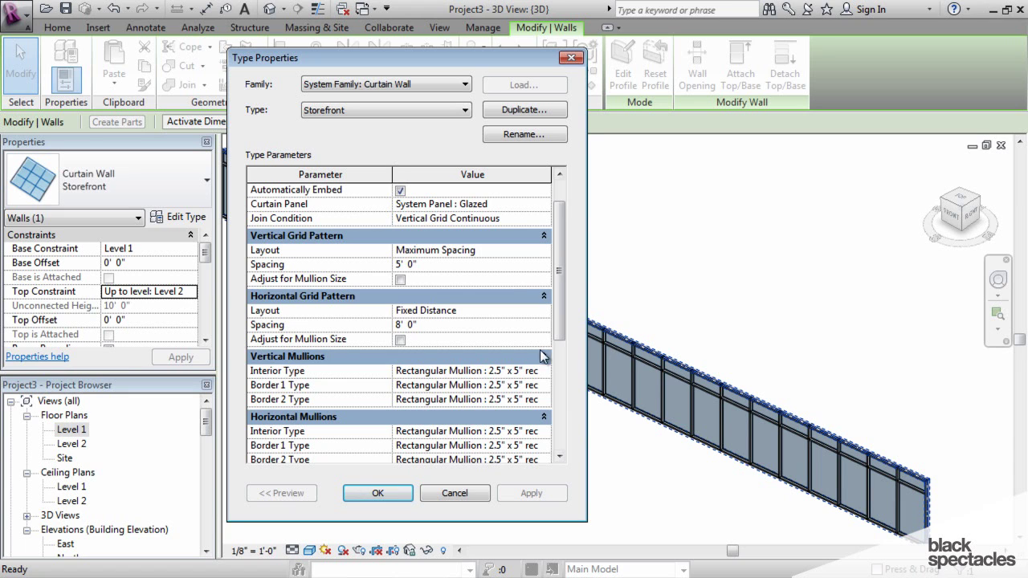
left_click(445, 491)
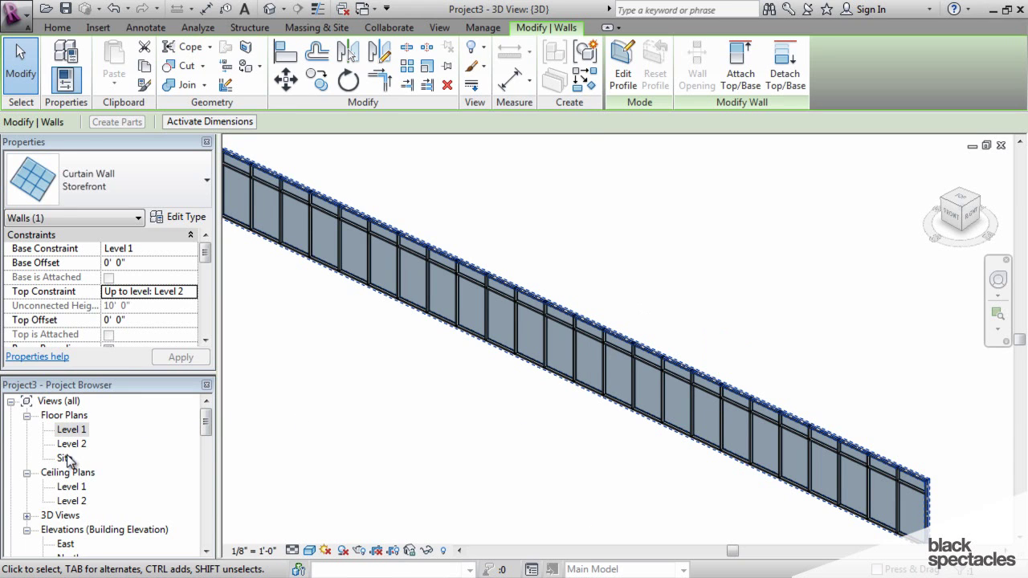
Open the East building elevation, and switch to the North elevation to face the Storefront wall.
left_click_drag(206, 422, 206, 432)
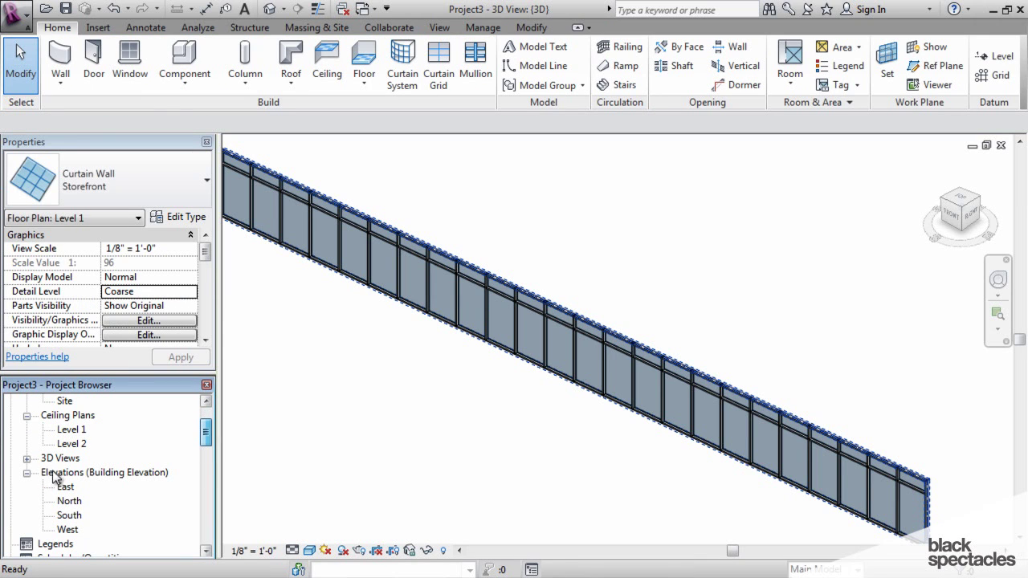
double_click(66, 488)
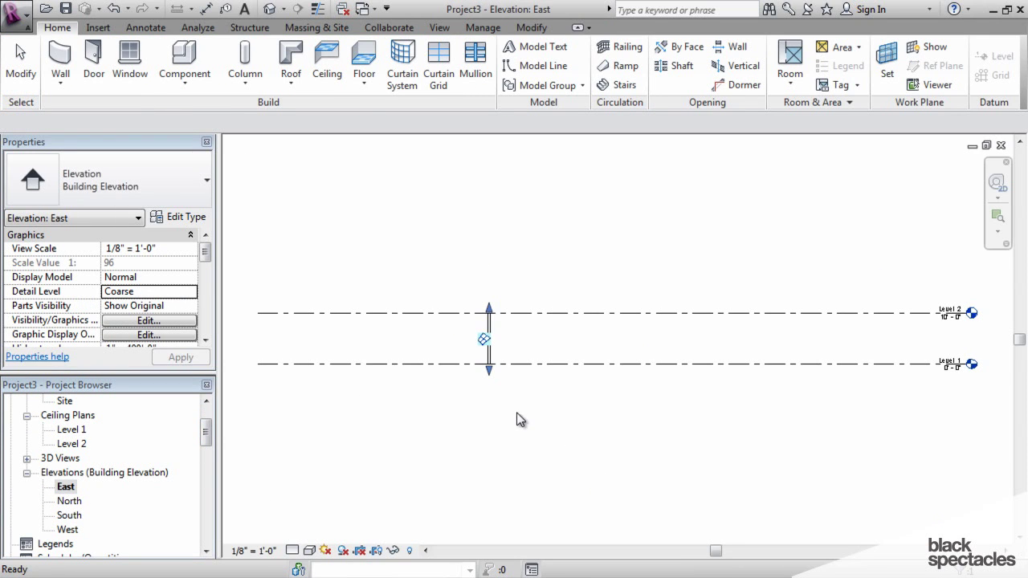
double_click(69, 501)
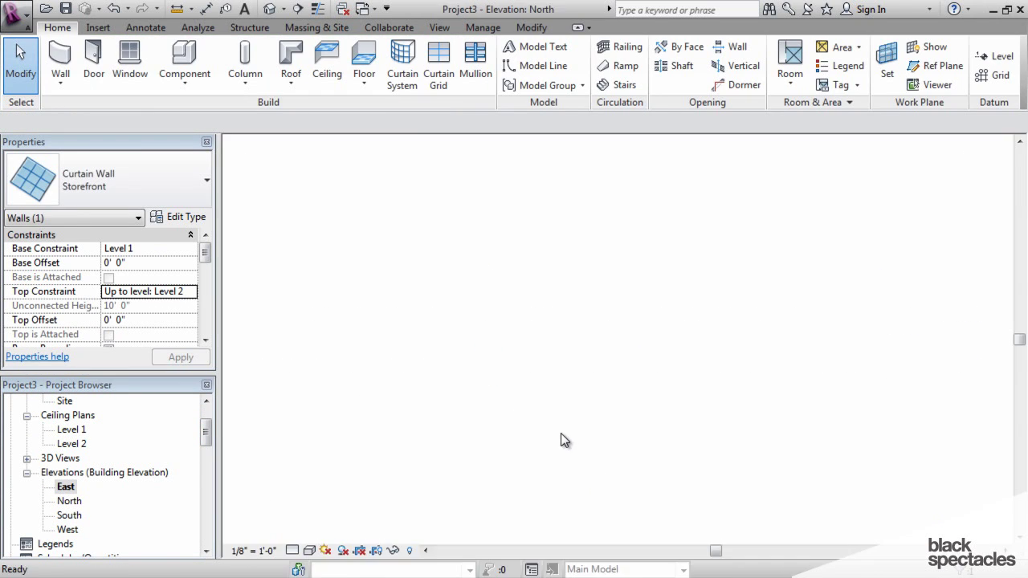
Shorten the Storefront wall from its left end to about 86 feet in the North elevation.
left_click(305, 360)
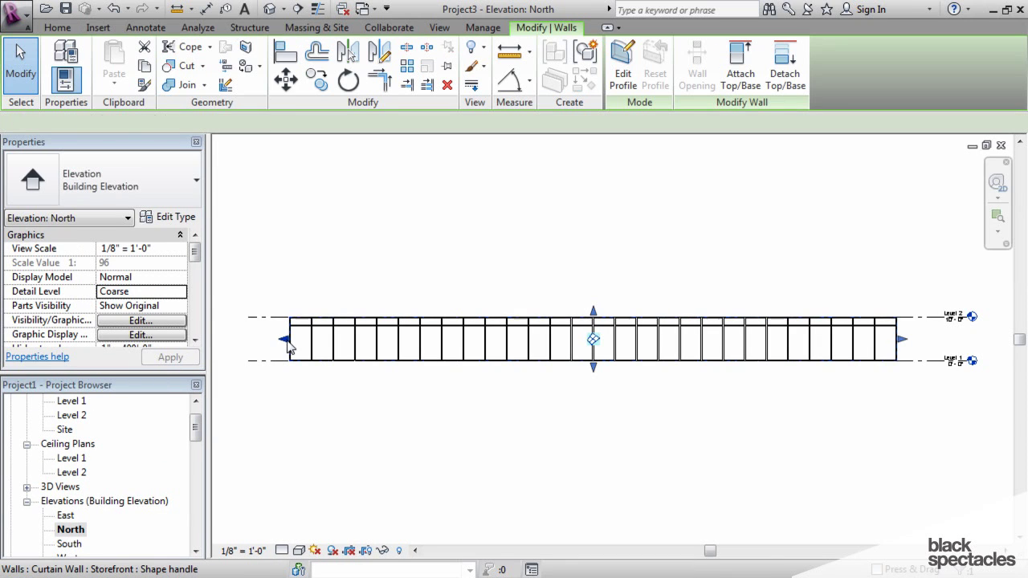
left_click_drag(376, 345, 533, 344)
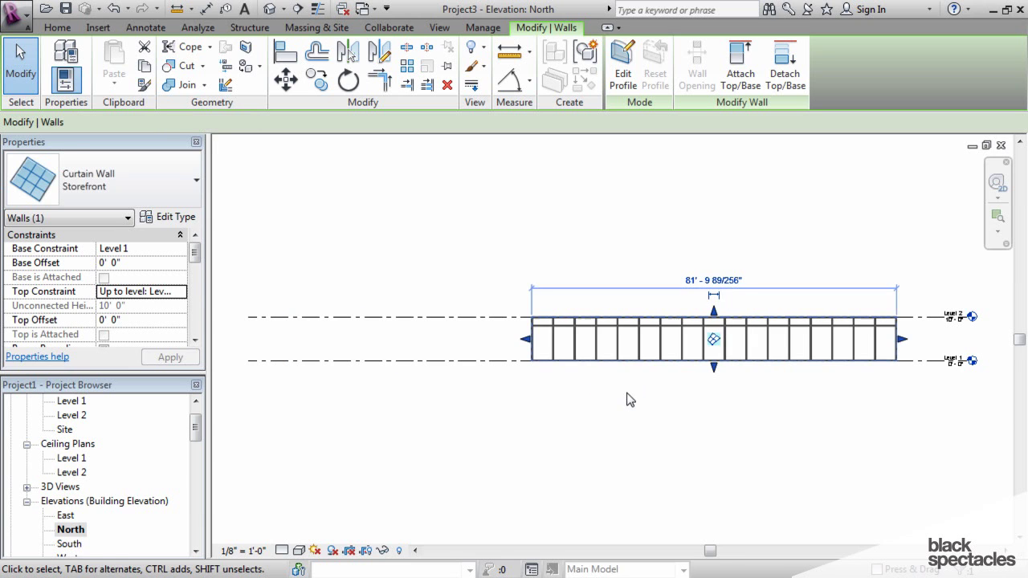
scroll(594, 420, "up", 4)
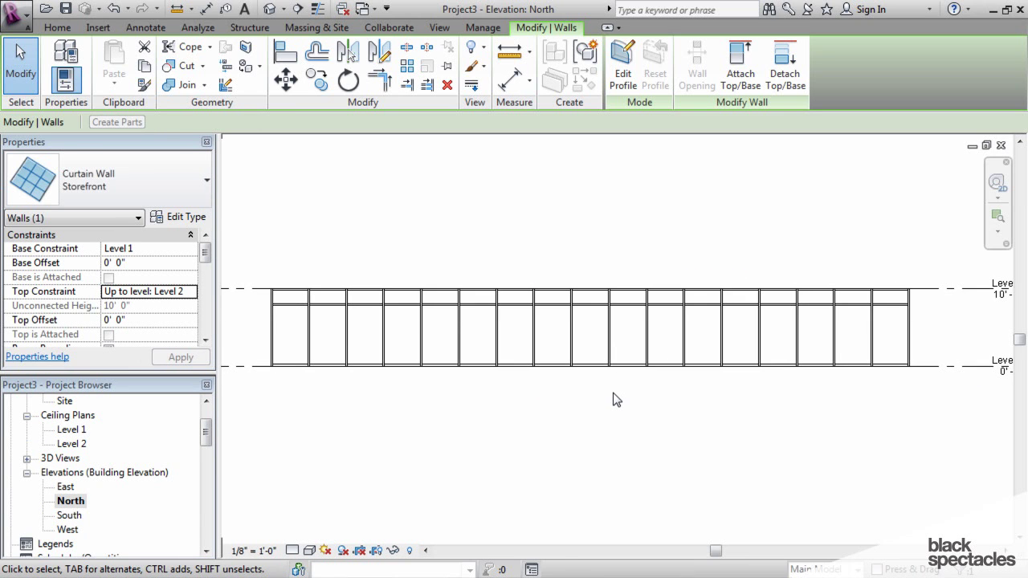
mouse_move(426, 440)
middle_mouse_down()
mouse_move(436, 461)
mouse_move(424, 448)
middle_mouse_up()
scroll(425, 448, "down", 1)
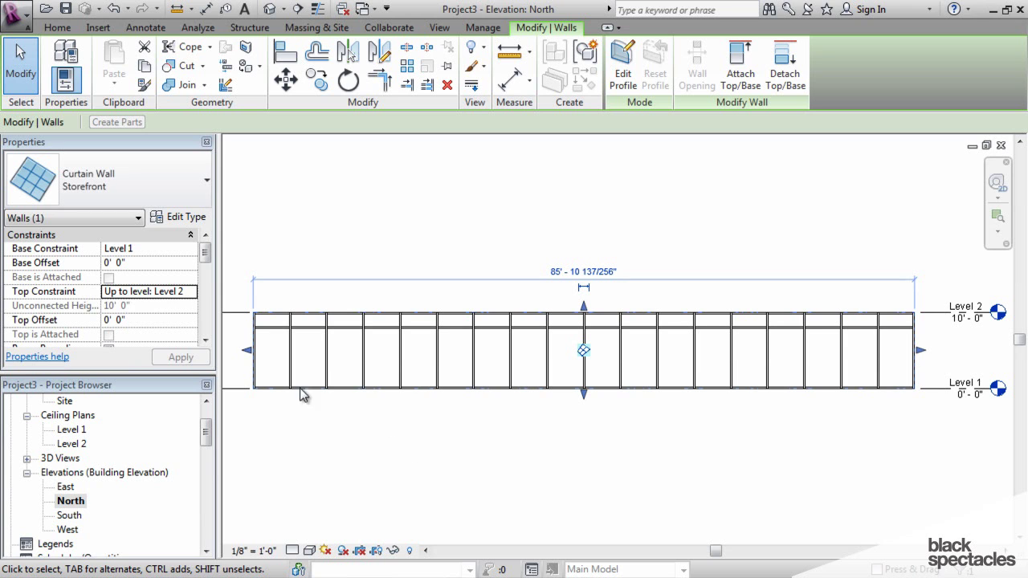
Review the Storefront wall's type properties for the vertical grid layout and spacing, and close them without altering any setting.
middle_click_drag(285, 386, 336, 379)
scroll(354, 370, "up", 3)
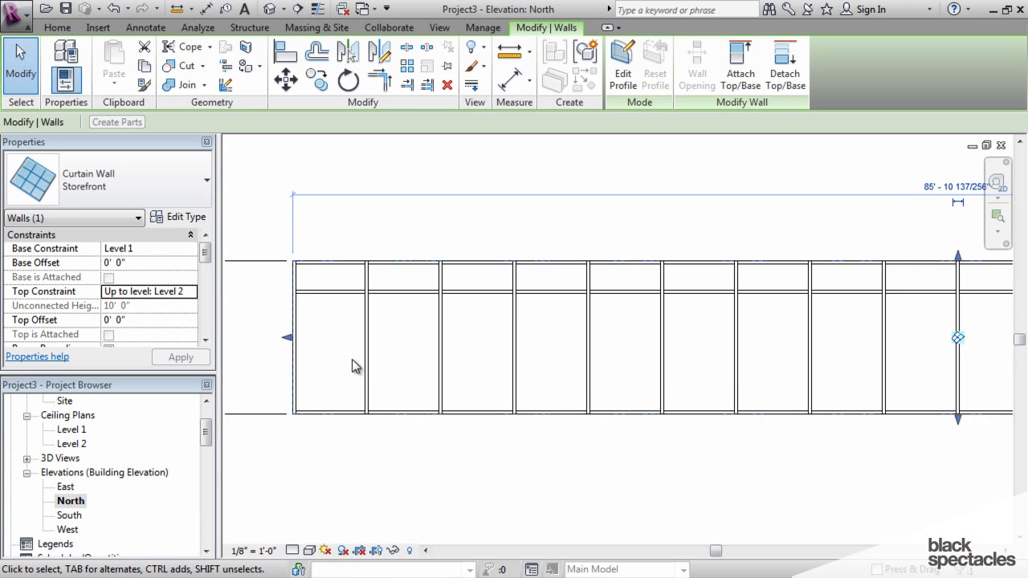
left_click(184, 219)
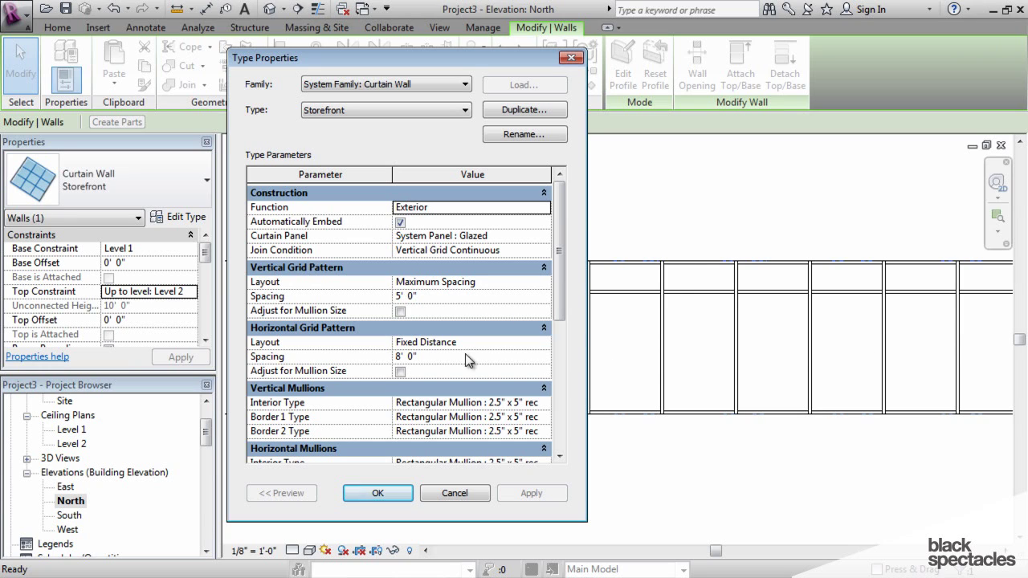
left_click(369, 496)
middle_click_drag(626, 453, 479, 457)
scroll(476, 453, "down", 2)
scroll(469, 450, "down", 2)
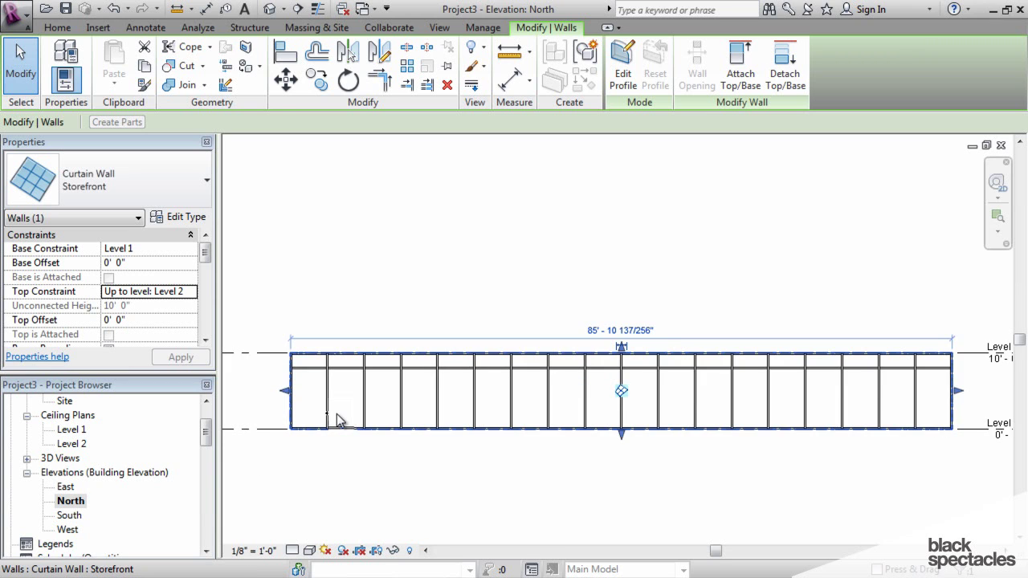
Add an aligned dimension between the first two interior vertical grid lines near the wall's left end in the North elevation.
scroll(331, 422, "up", 2)
key("d")
key("i")
scroll(313, 396, "up", 3)
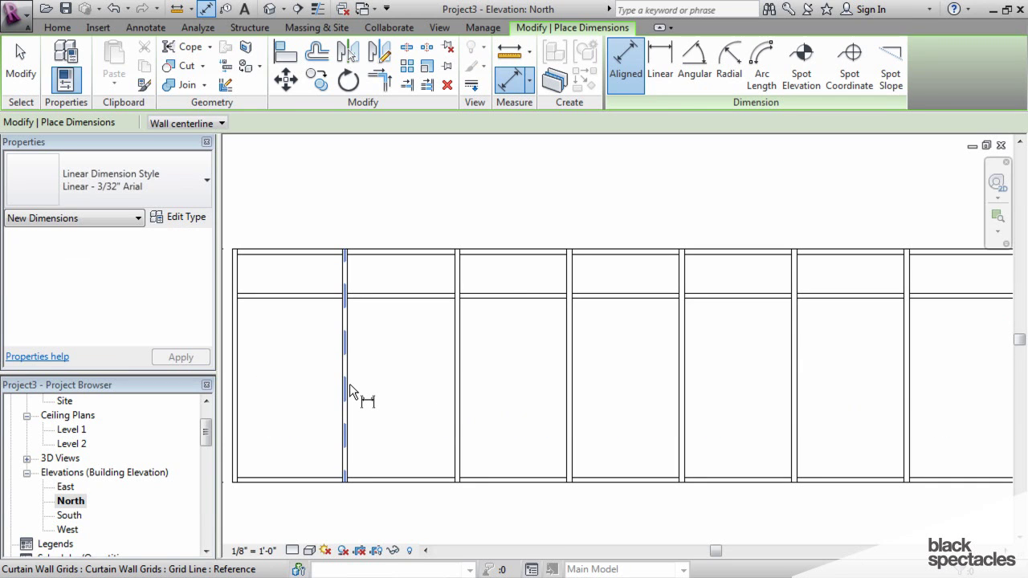
left_click(347, 386)
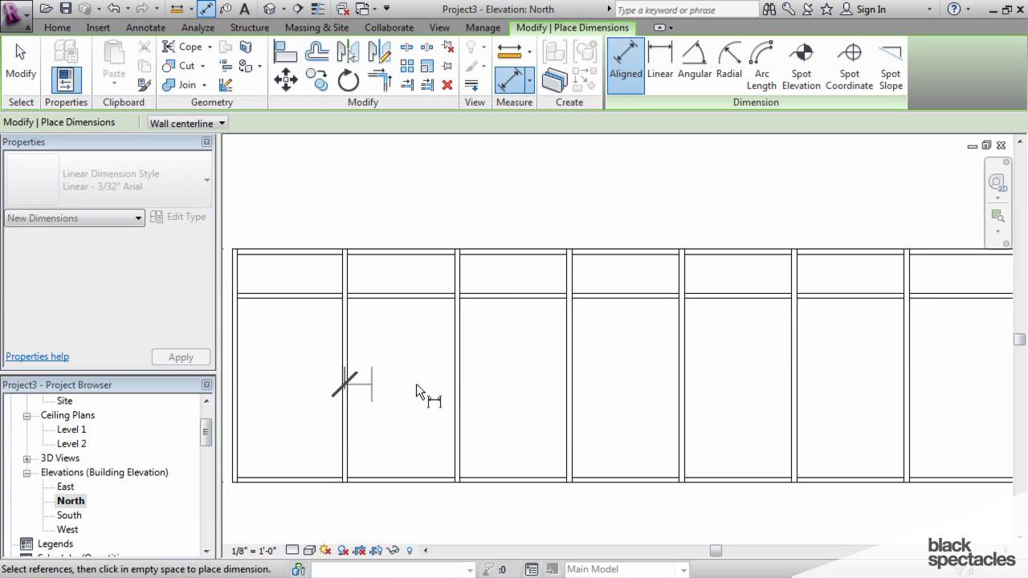
left_click(499, 388)
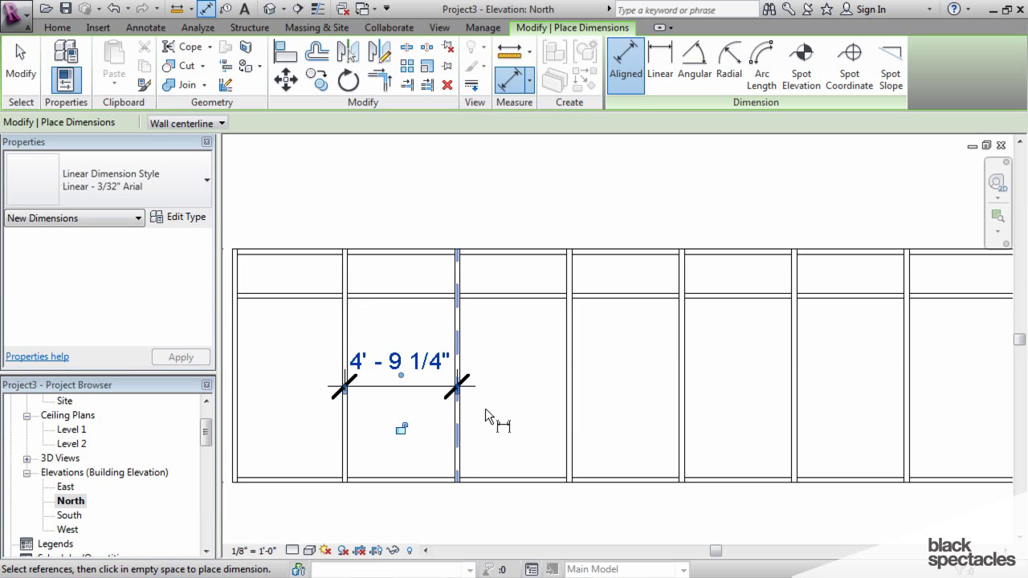
scroll(507, 408, "down", 4)
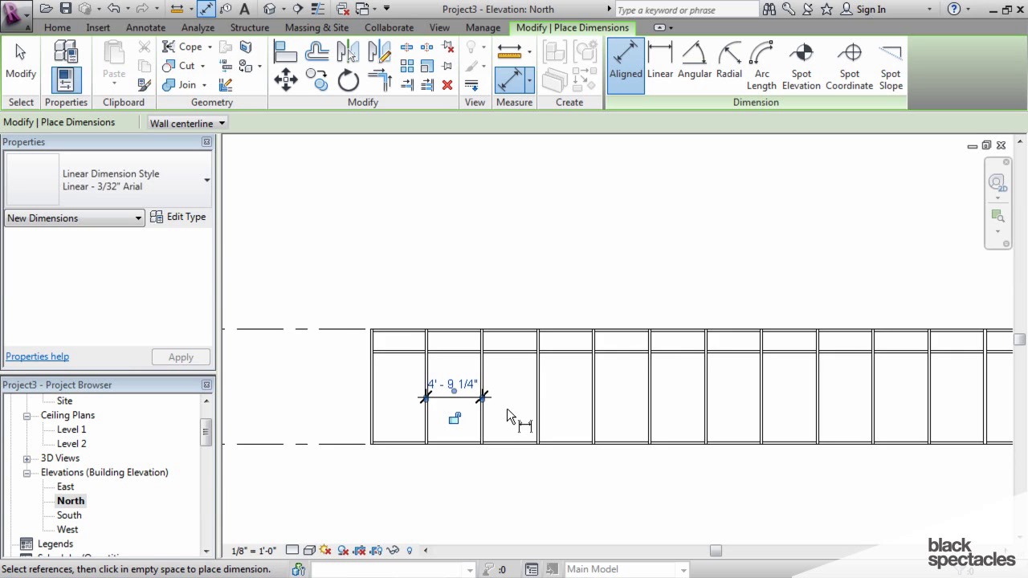
scroll(510, 405, "down", 3)
middle_click_drag(474, 406, 448, 404)
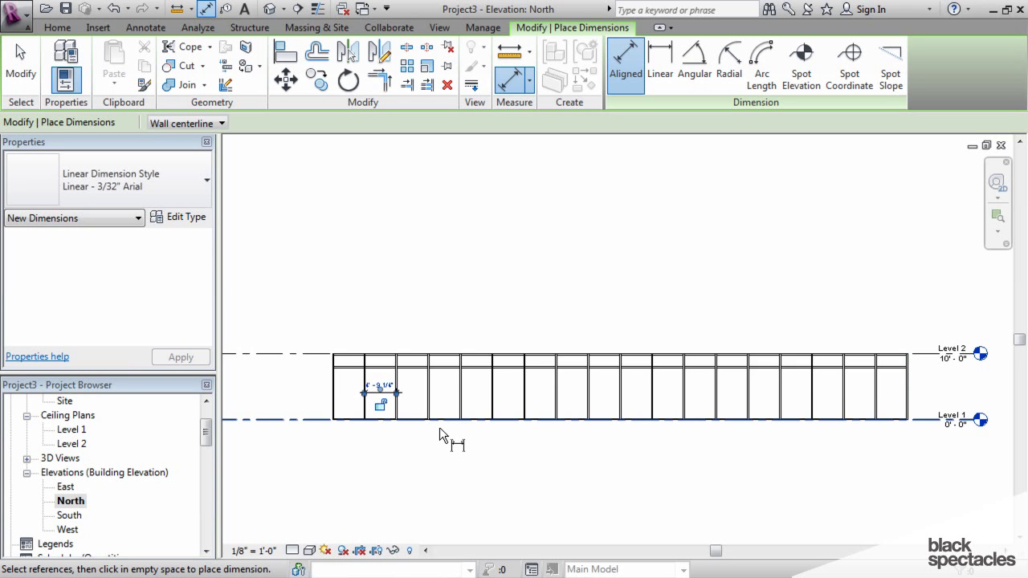
key("Escape")
key("Escape")
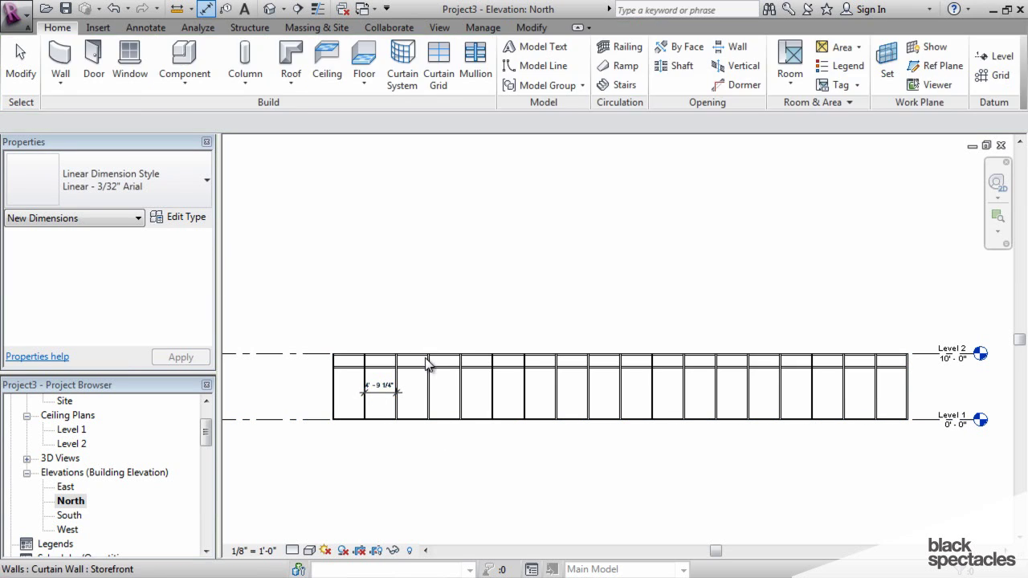
Set the Storefront type's vertical grid layout to Minimum Spacing and apply it to the wall.
left_click(483, 422)
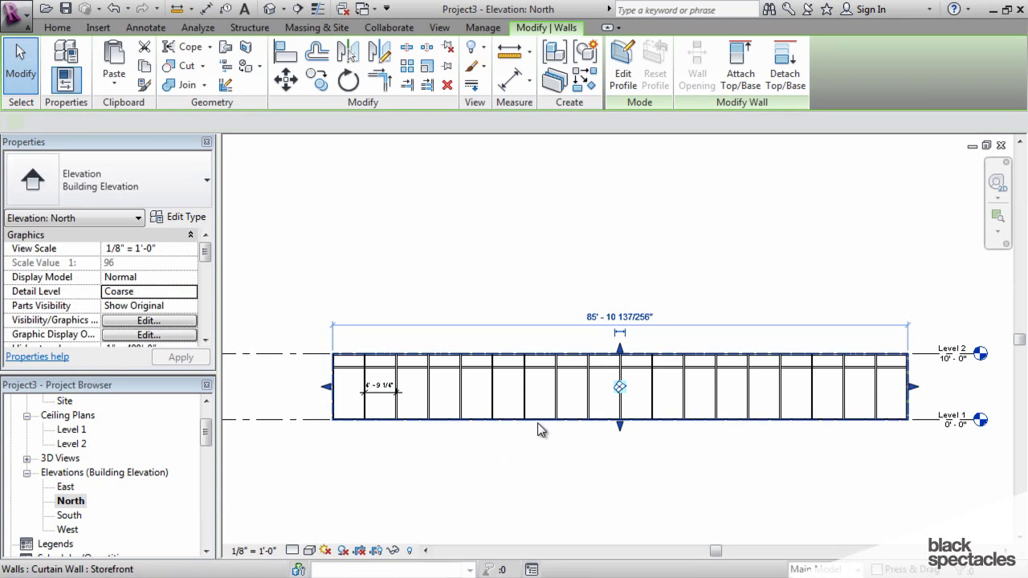
left_click(174, 217)
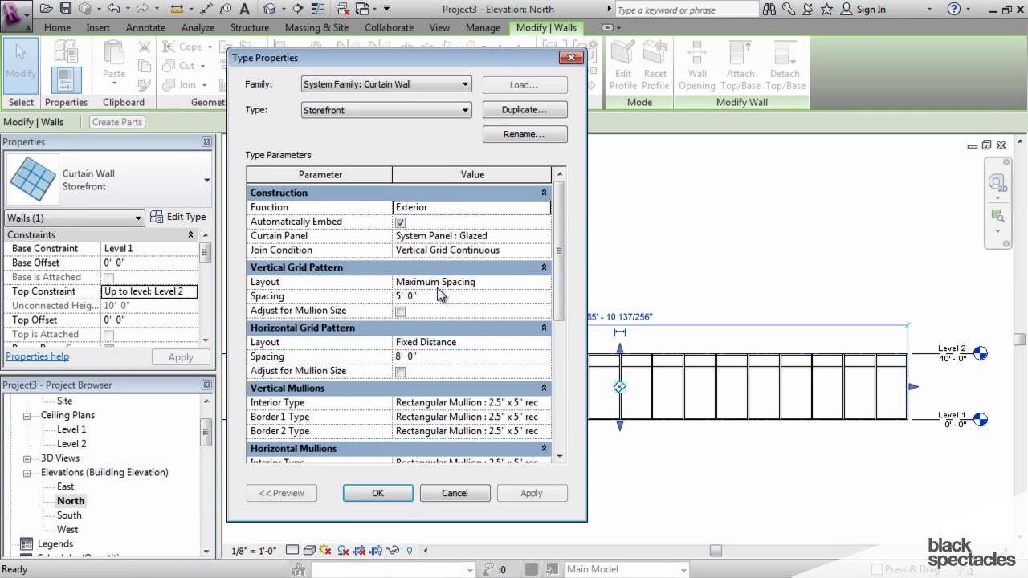
scroll(560, 272, "down", 2)
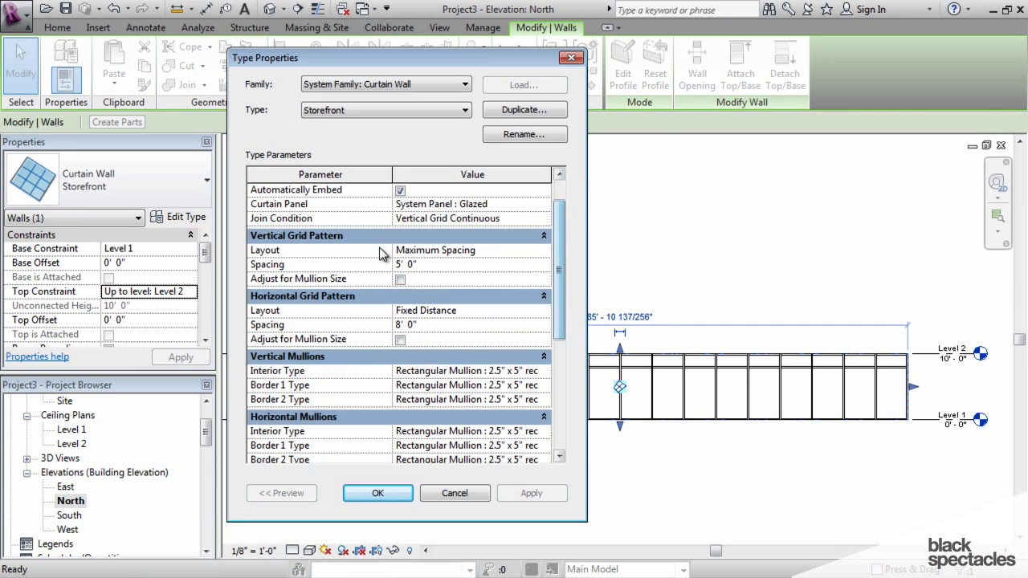
left_click(522, 254)
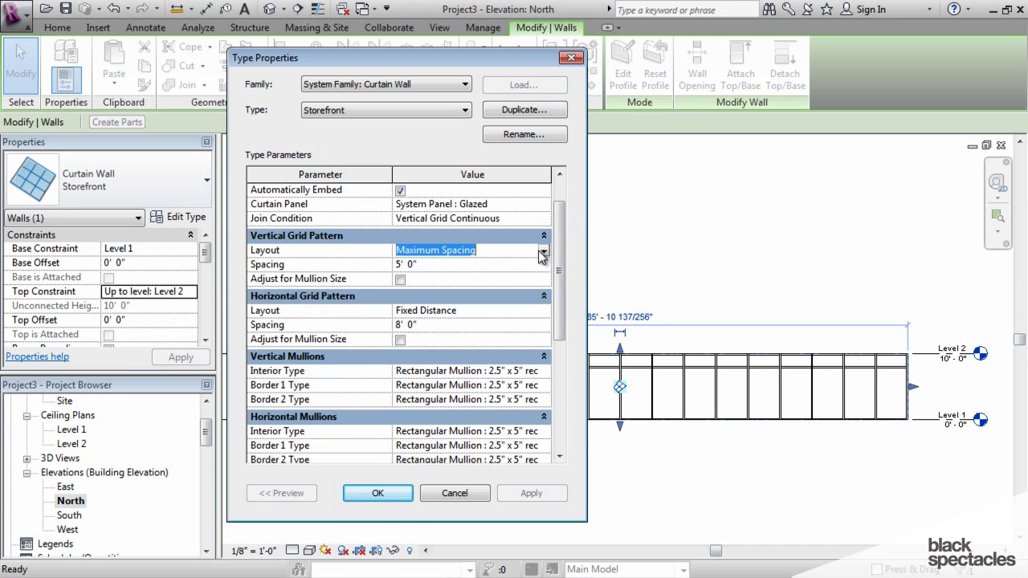
left_click(544, 250)
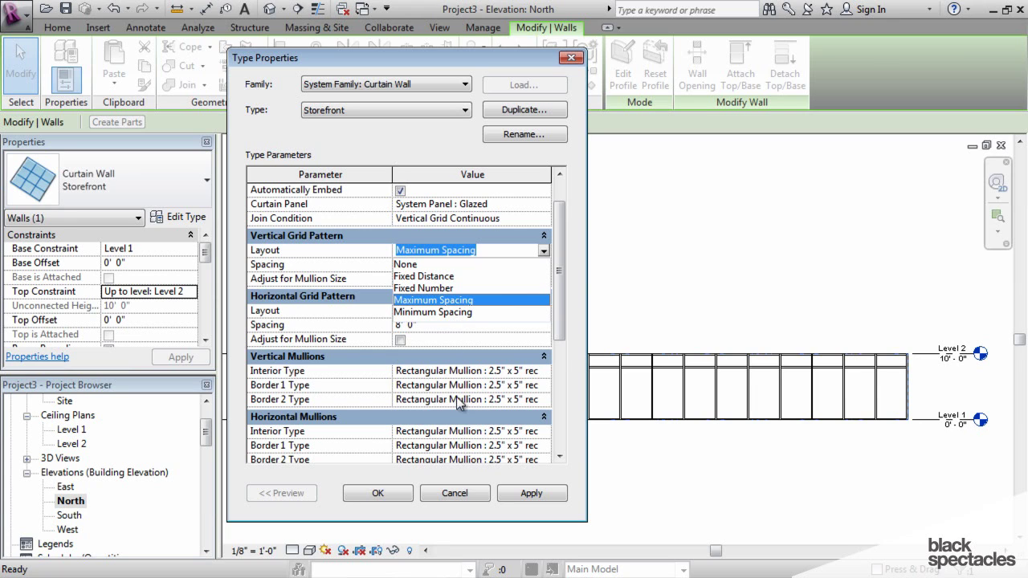
left_click(426, 312)
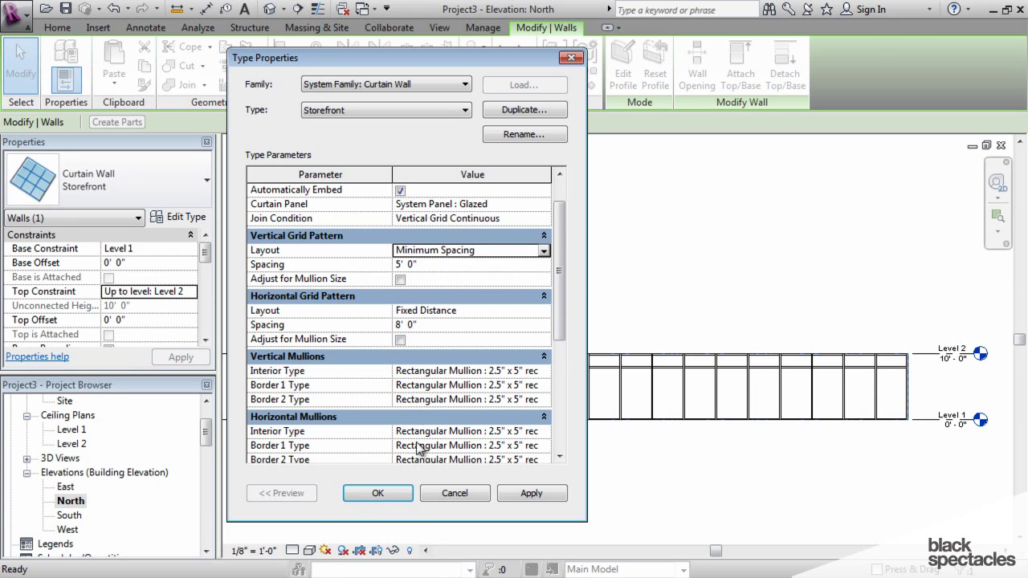
left_click(379, 493)
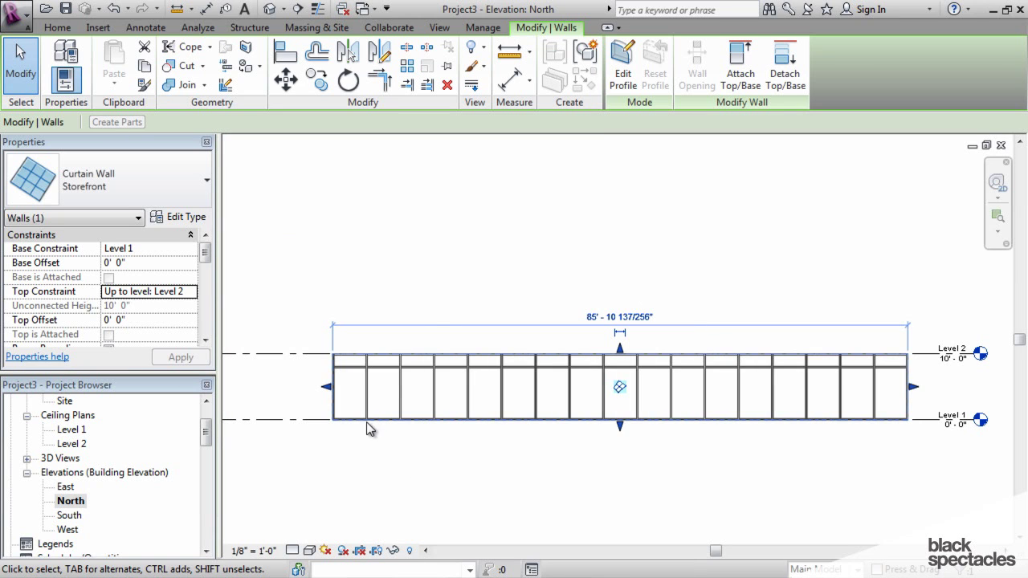
Dimension the spacing between the first two interior vertical grid lines of the Minimum Spacing layout at the wall's left end.
scroll(366, 414, "up", 3)
scroll(366, 414, "up", 2)
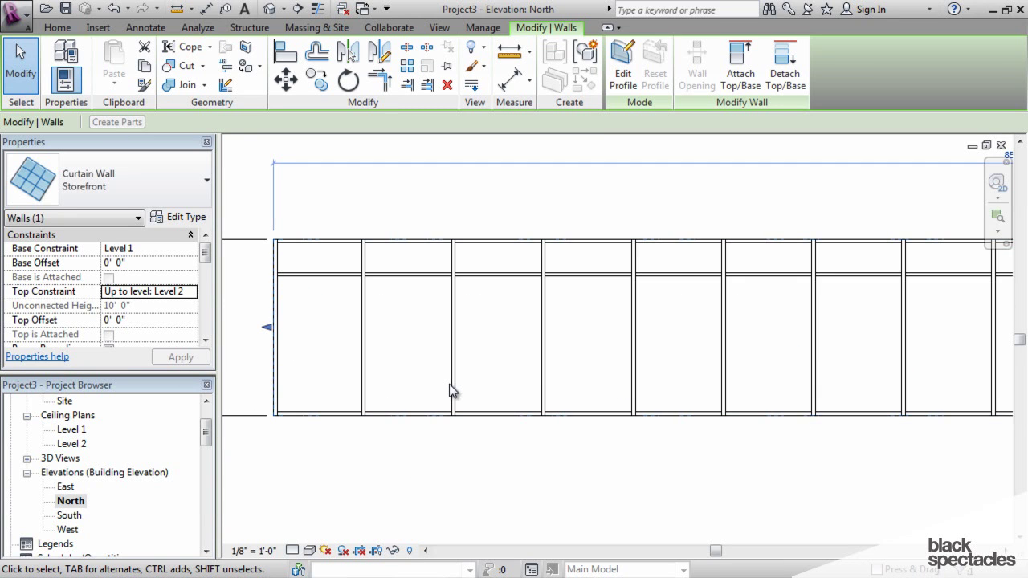
key("d")
key("i")
left_click(362, 340)
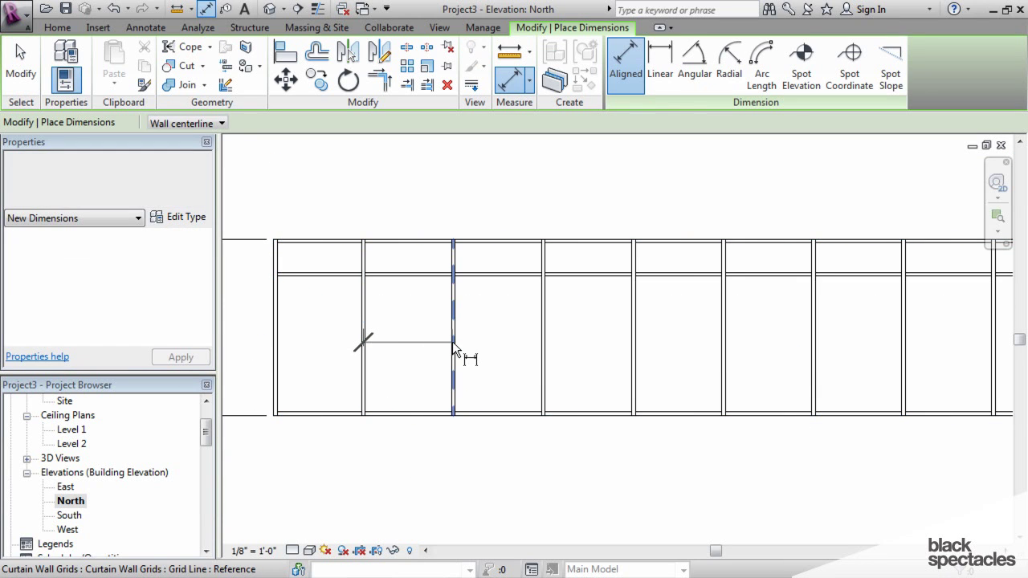
left_click(453, 342)
left_click(504, 343)
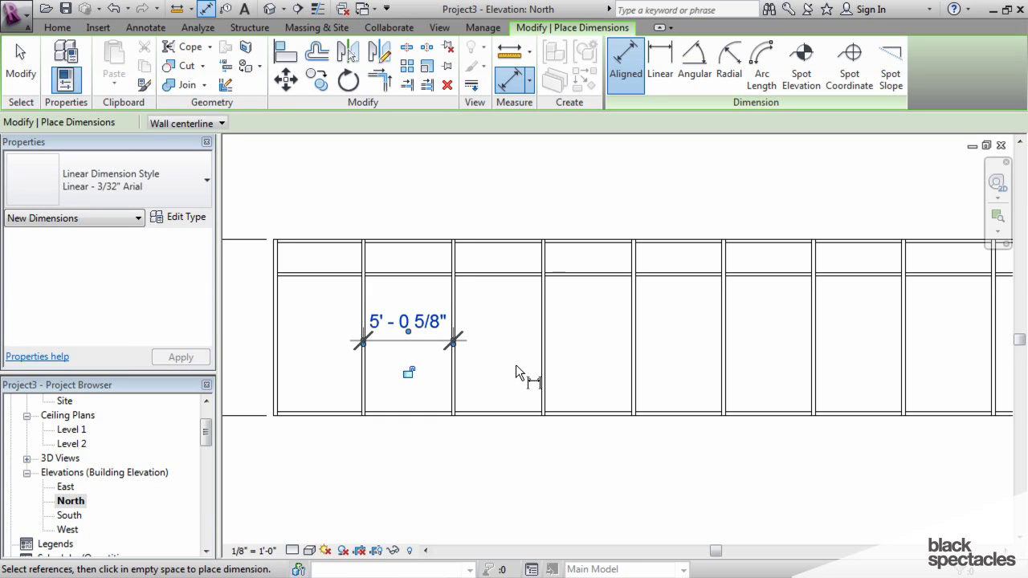
mouse_move(516, 365)
middle_mouse_down()
mouse_move(518, 374)
mouse_move(420, 352)
mouse_move(511, 348)
middle_mouse_up()
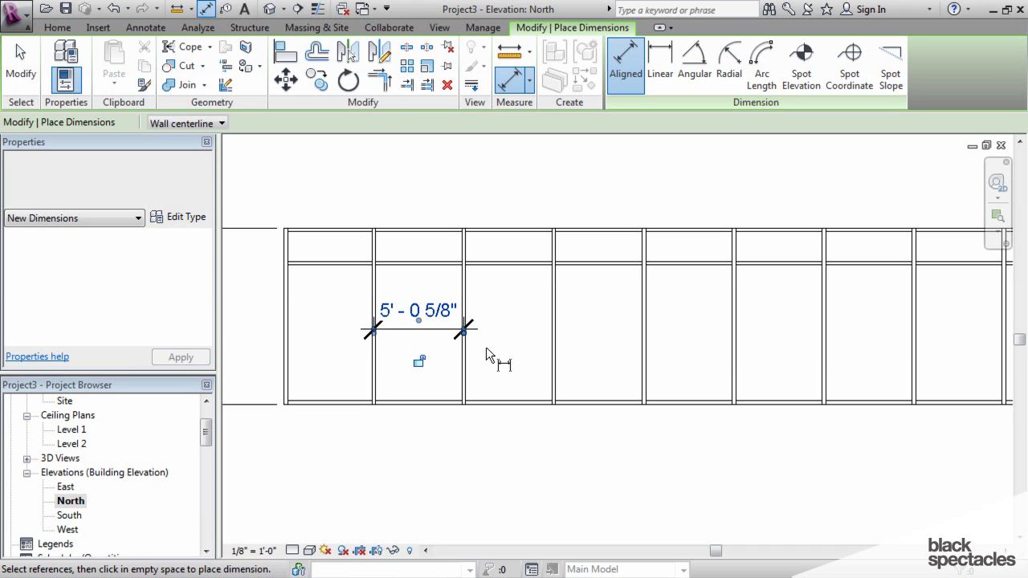
left_click(374, 299)
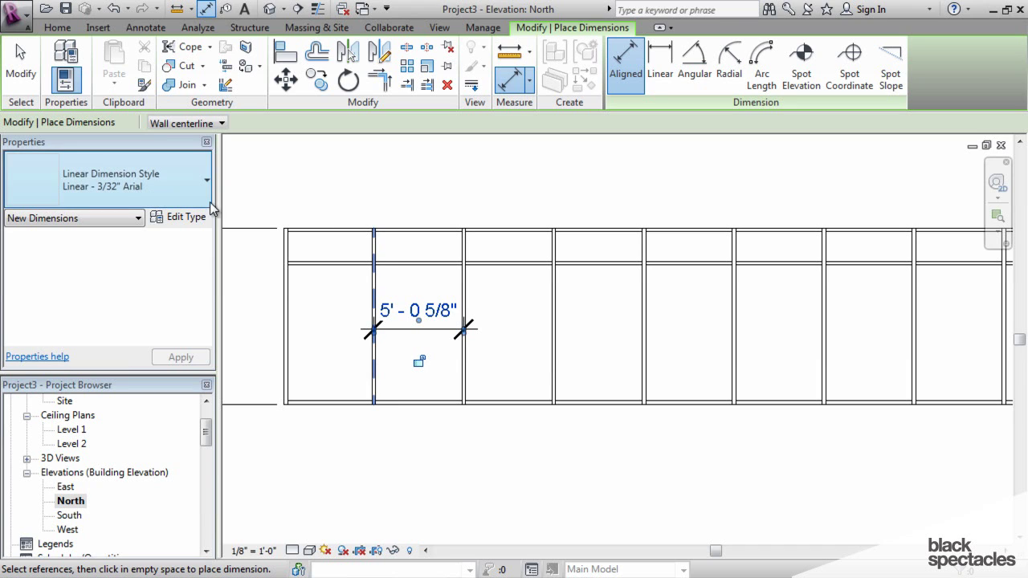
left_click(186, 218)
left_click(455, 494)
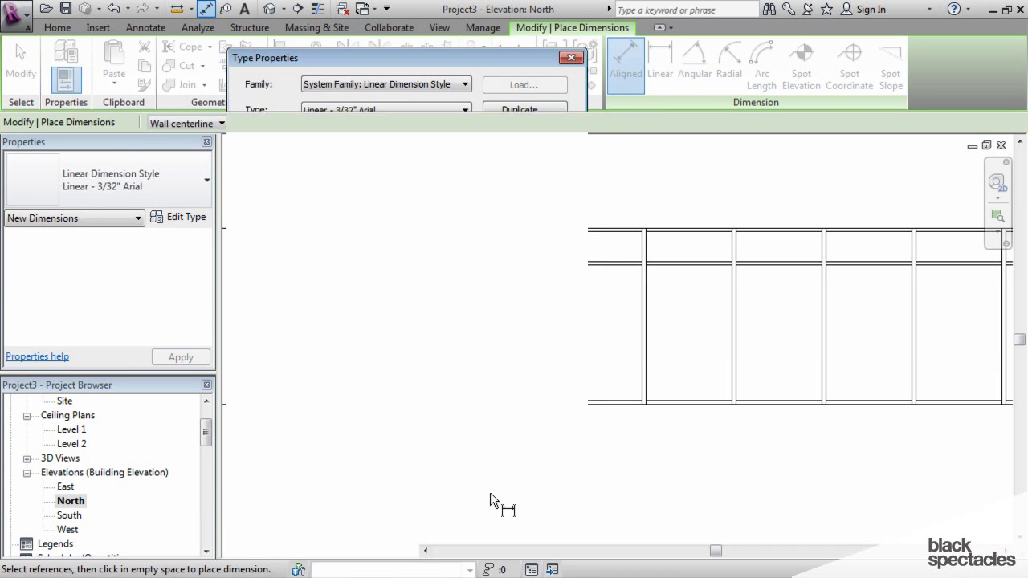
left_click(464, 329)
left_click(531, 330)
key("Escape")
key("Escape")
key("Escape")
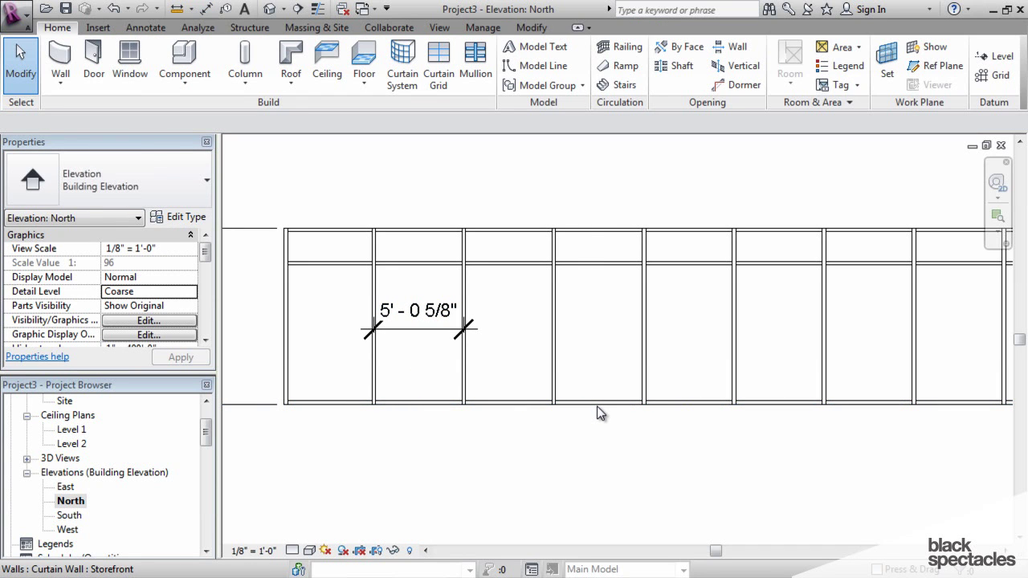
Set the Storefront type's vertical grid layout to Fixed Distance and apply it to the wall.
left_click(601, 411)
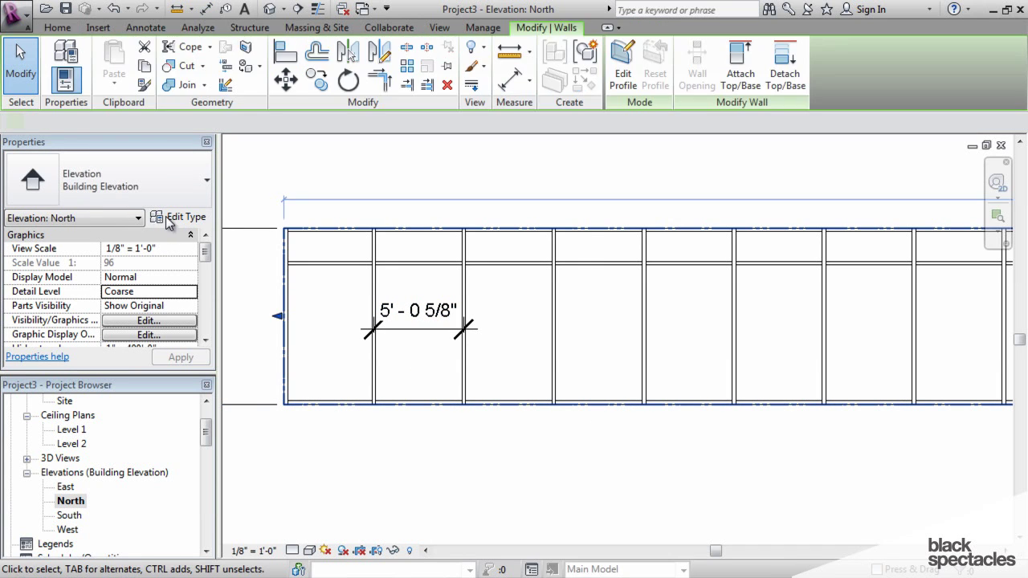
left_click(179, 217)
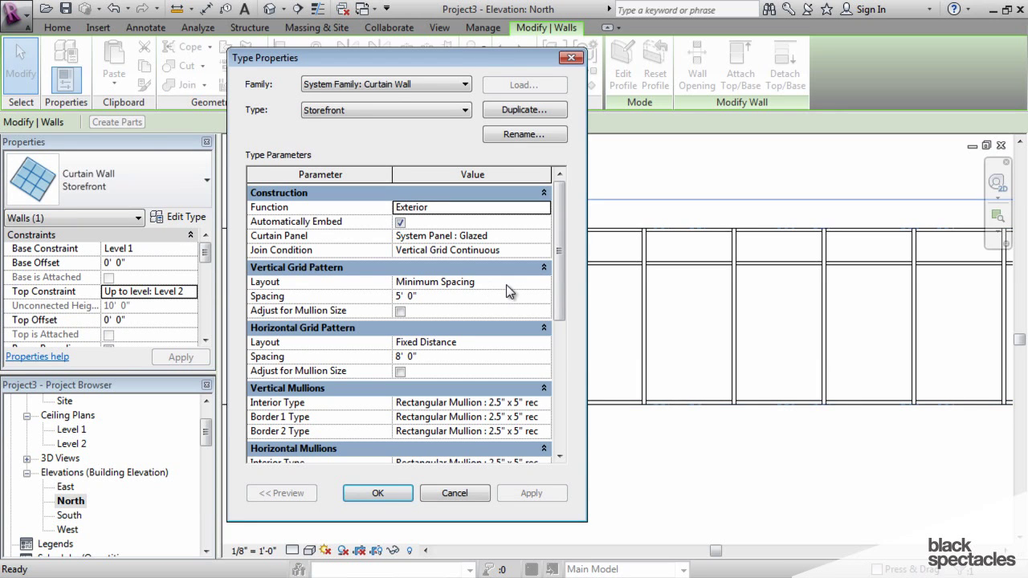
left_click(530, 282)
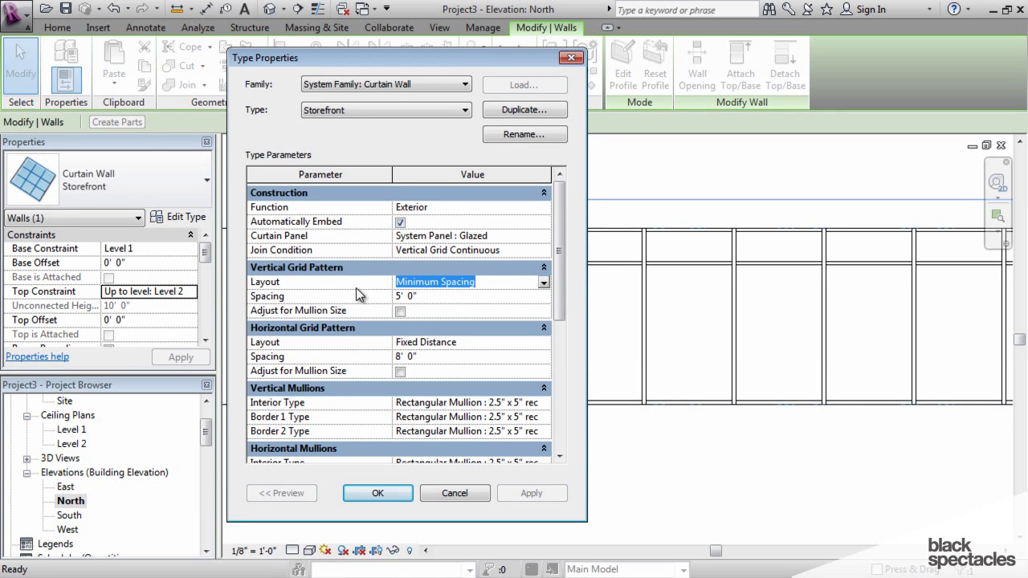
left_click(544, 282)
left_click(420, 309)
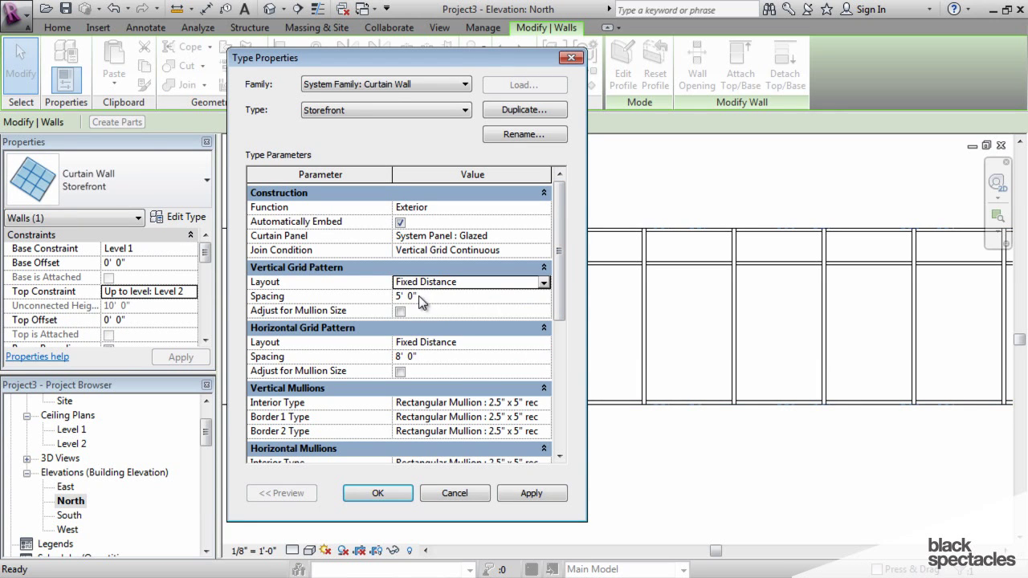
left_click(376, 492)
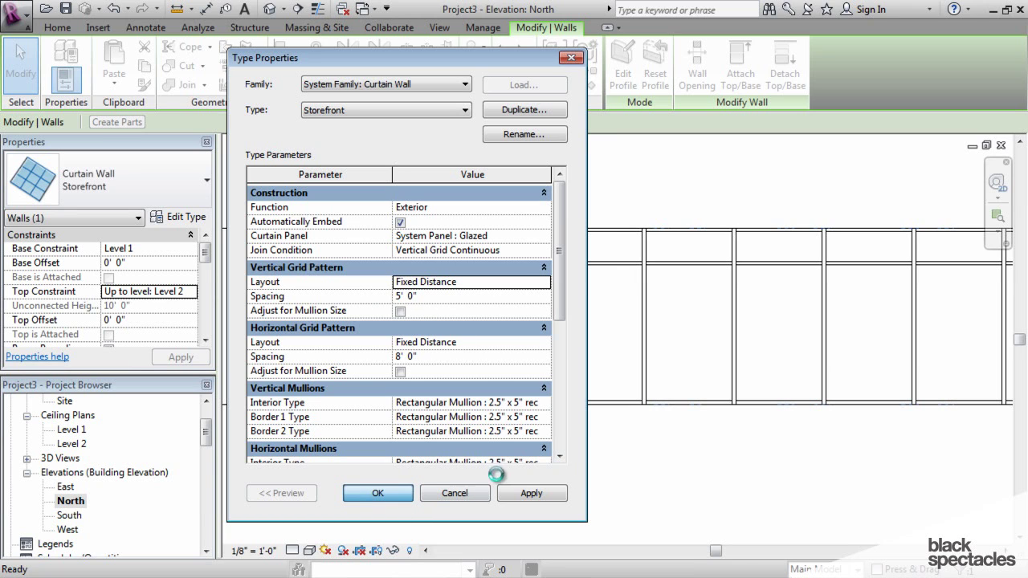
left_click(404, 490)
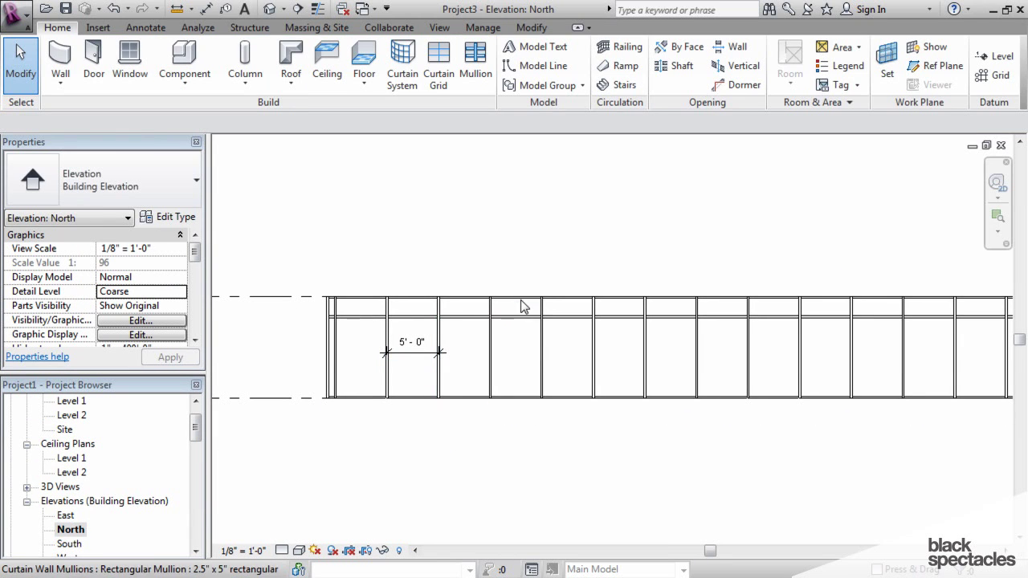
Inspect the fixed-distance panels along the wall, and extend the Storefront wall slightly outward at its left end.
middle_click_drag(593, 402, 423, 400)
scroll(579, 386, "down", 3)
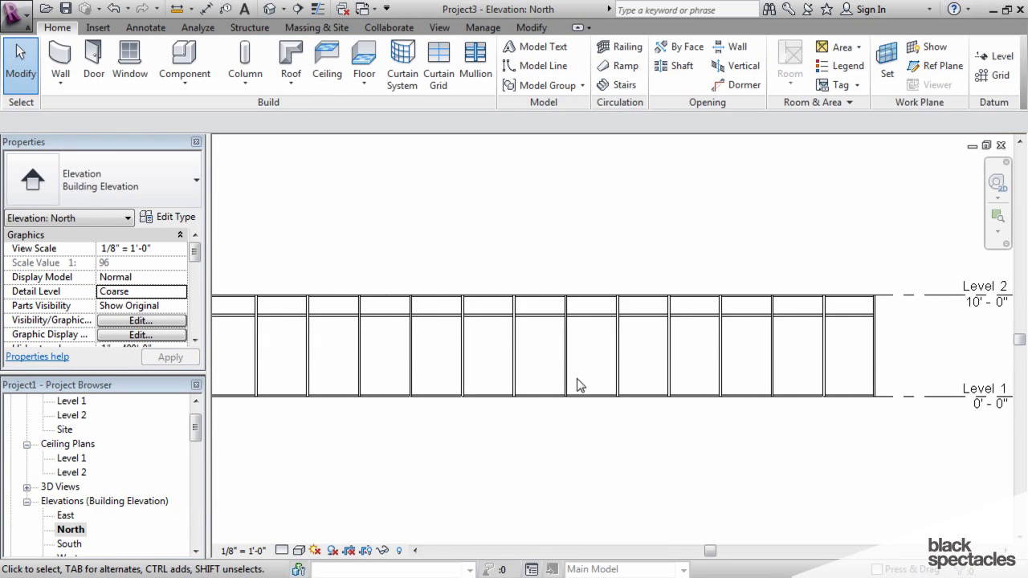
middle_click_drag(611, 415, 684, 415)
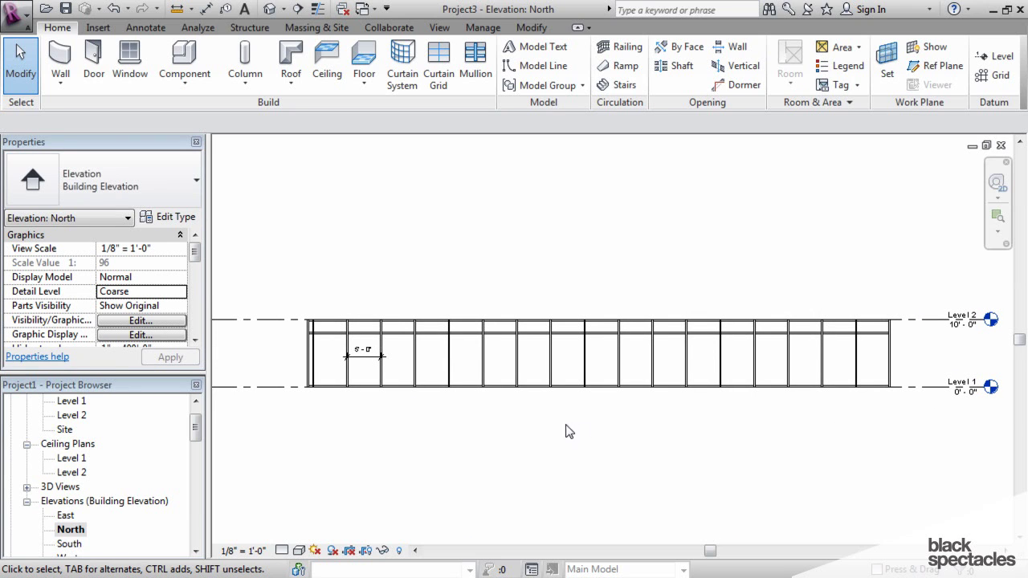
scroll(337, 362, "up", 4)
scroll(470, 369, "up", 2)
middle_click_drag(450, 383, 455, 359)
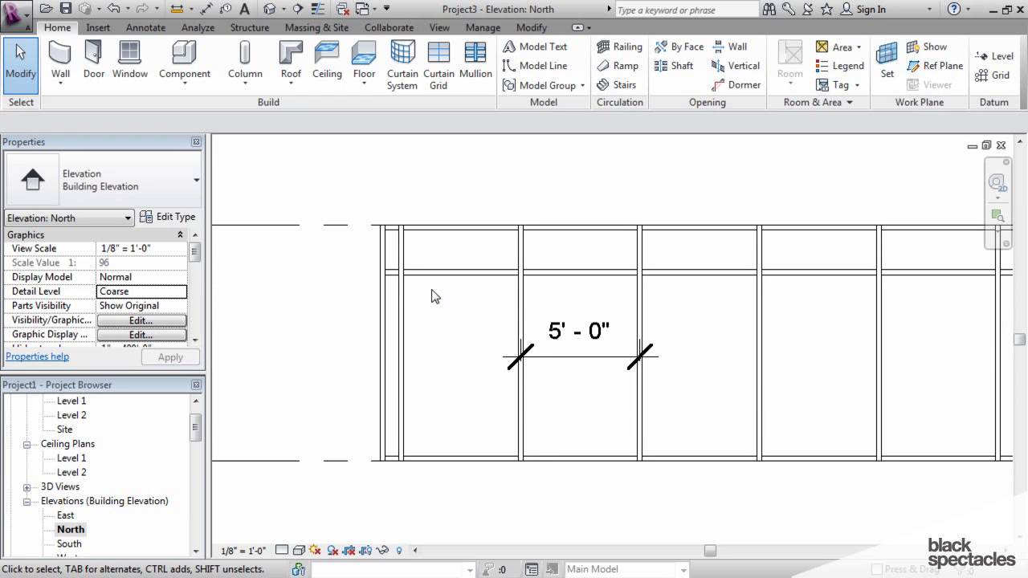
left_click(422, 221)
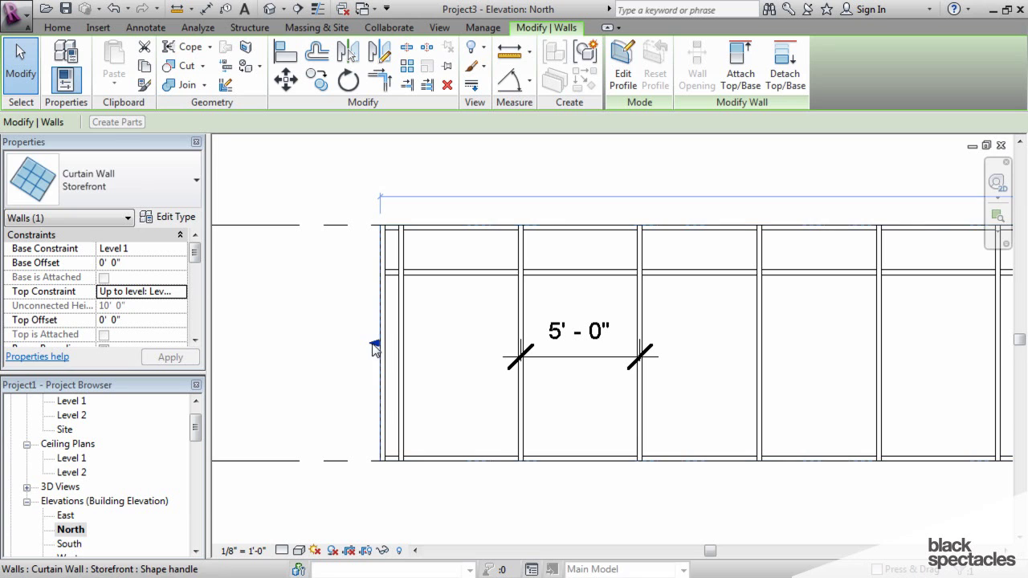
left_click_drag(367, 346, 351, 501)
left_click(347, 495)
scroll(321, 474, "down", 4)
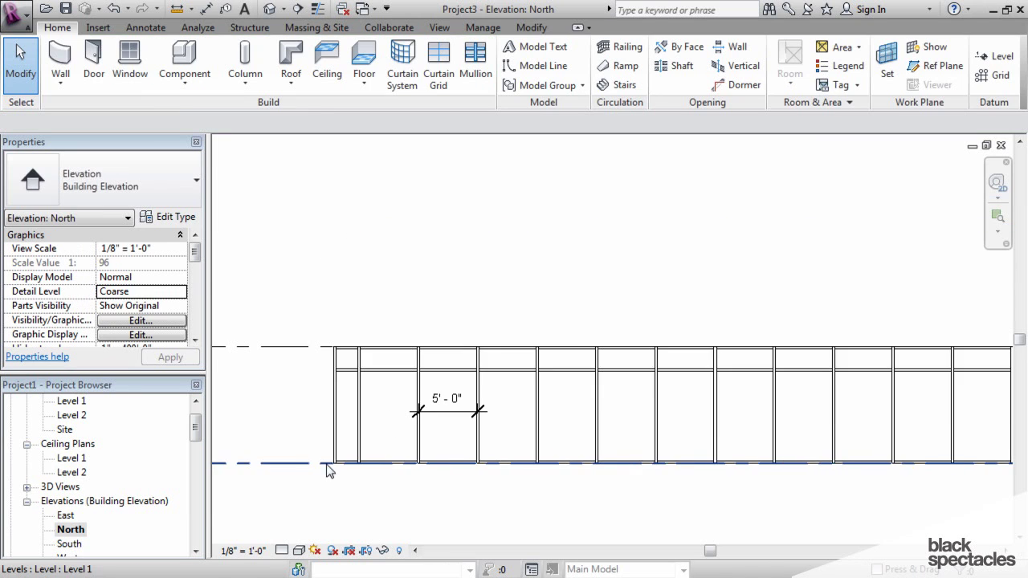
middle_click_drag(394, 405, 404, 420)
scroll(348, 415, "down", 3)
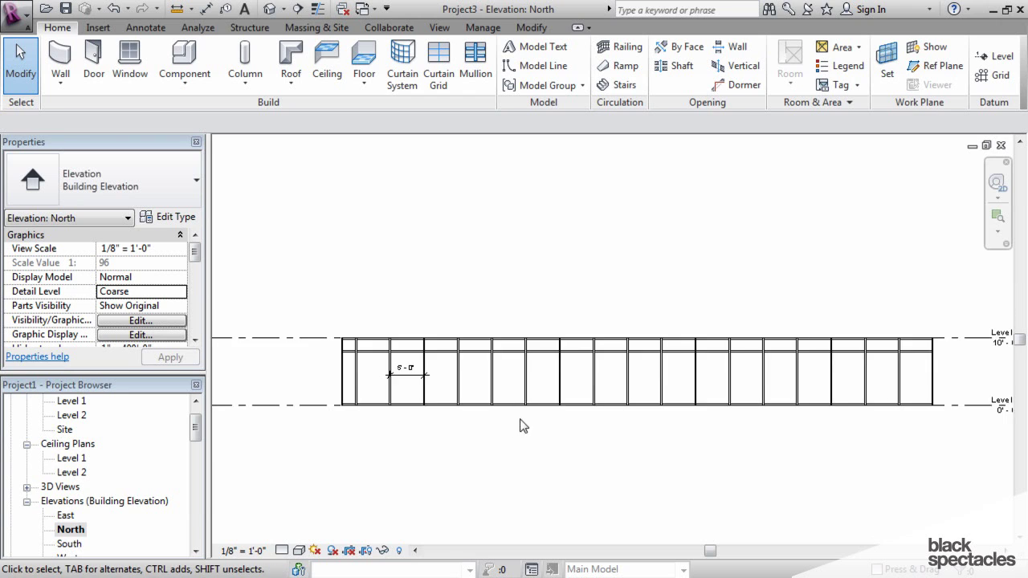
middle_click_drag(523, 425, 454, 416)
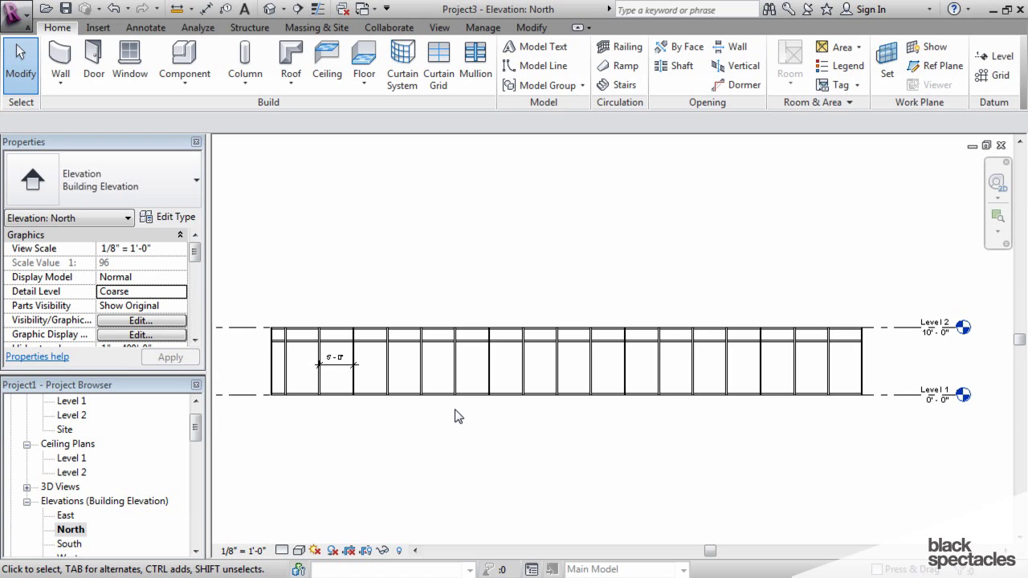
left_click(403, 393)
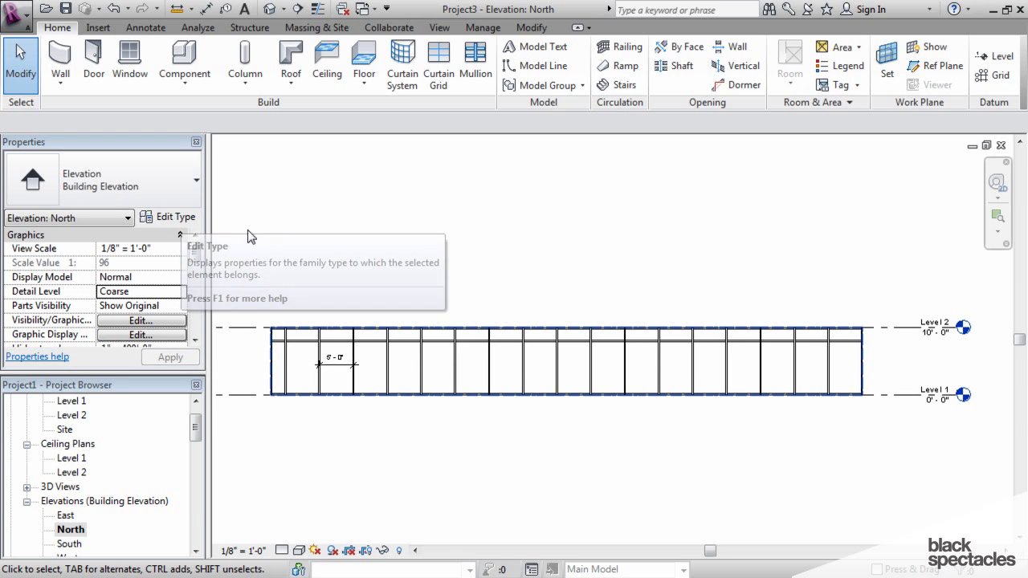
left_click(177, 218)
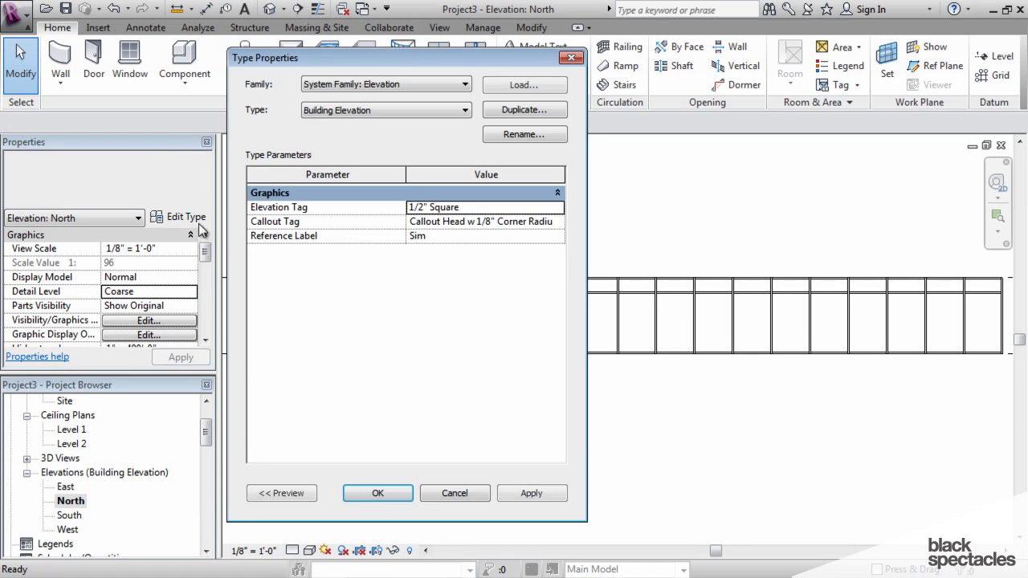
left_click(473, 492)
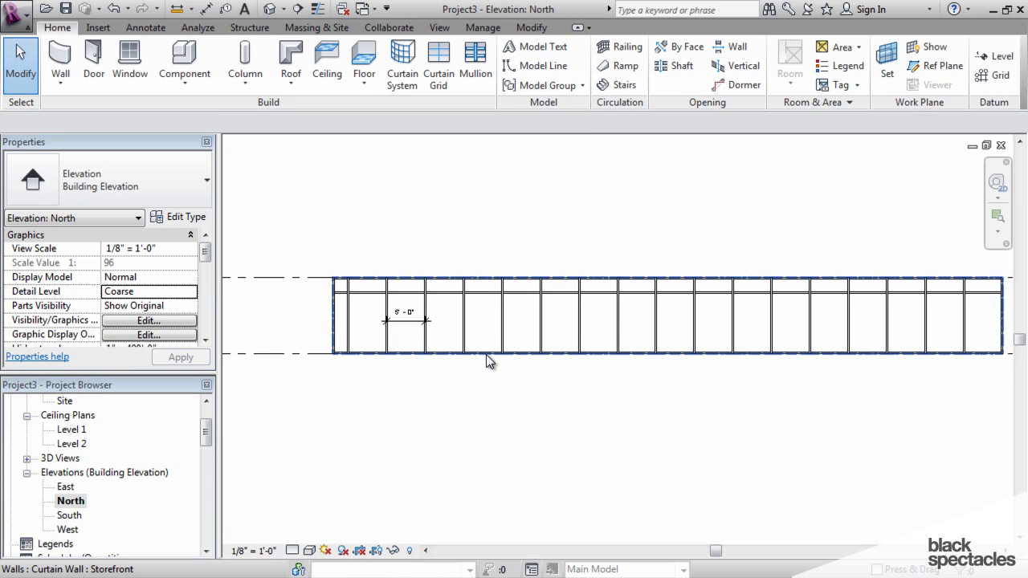
Review the Storefront wall type's grid pattern parameters and close them without making changes.
left_click(488, 361)
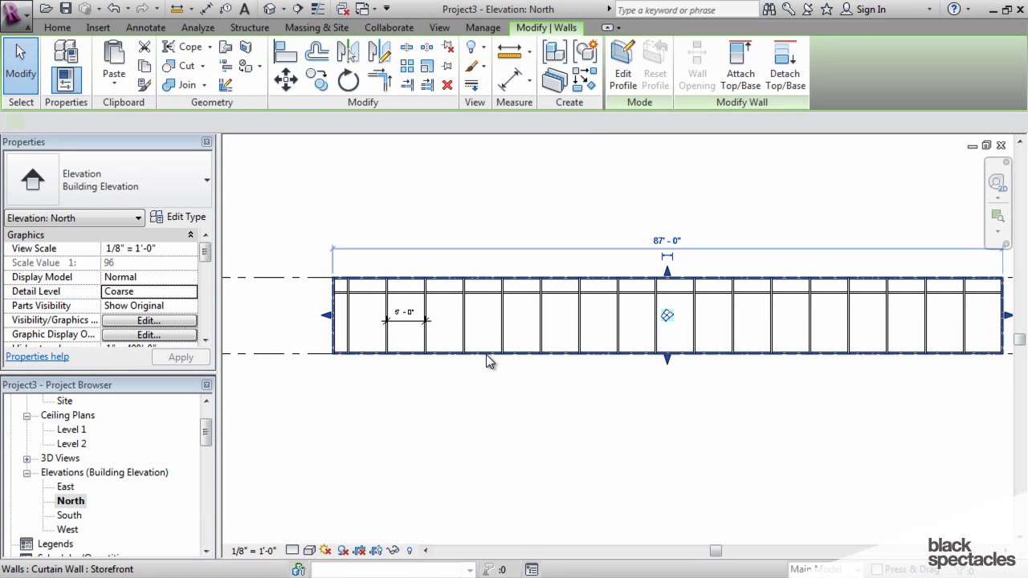
left_click(182, 218)
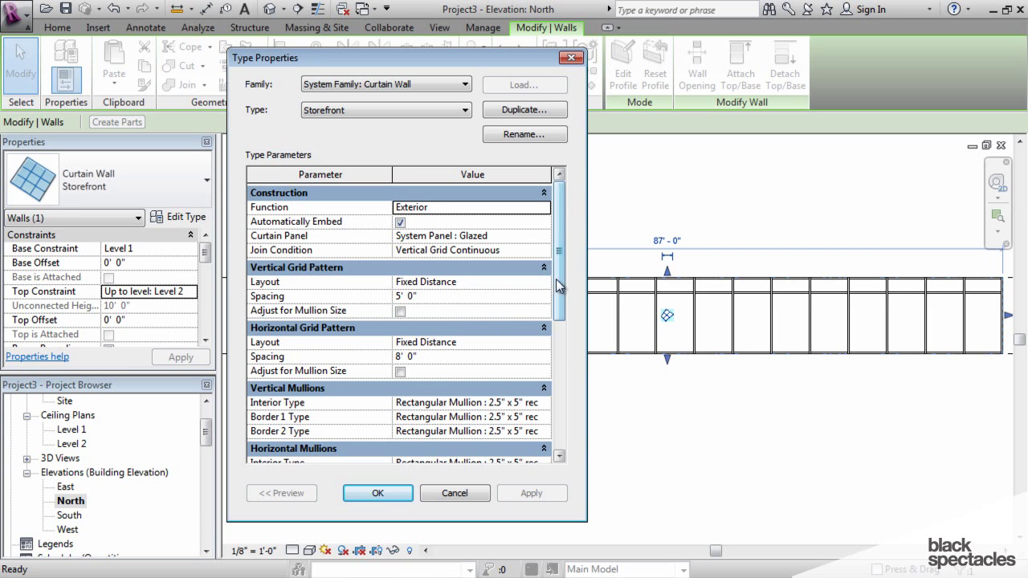
left_click_drag(558, 287, 561, 325)
left_click(454, 496)
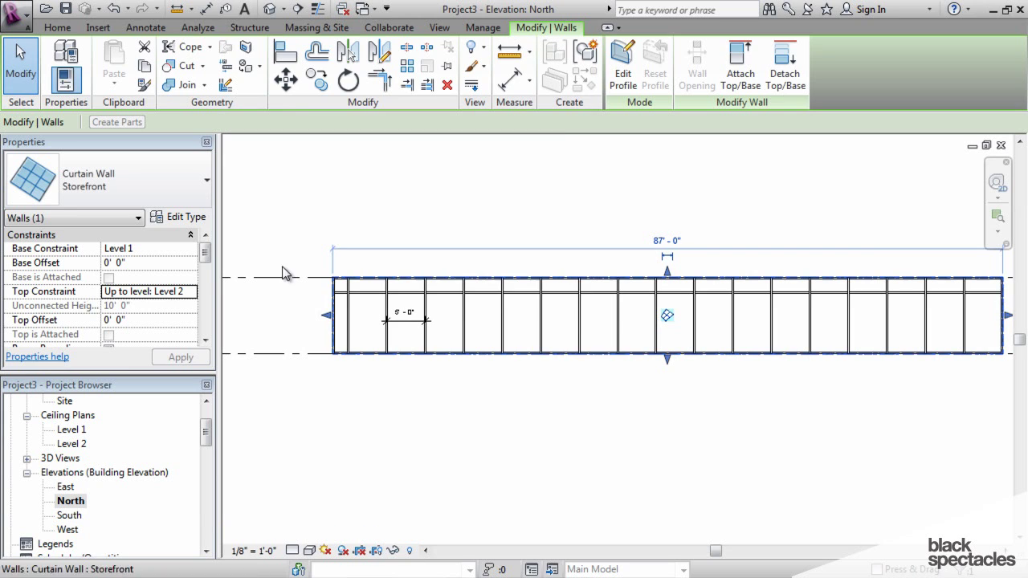
Set the Storefront wall's vertical grid justification to End and inspect the panels at the wall's right end.
left_click_drag(206, 254, 207, 274)
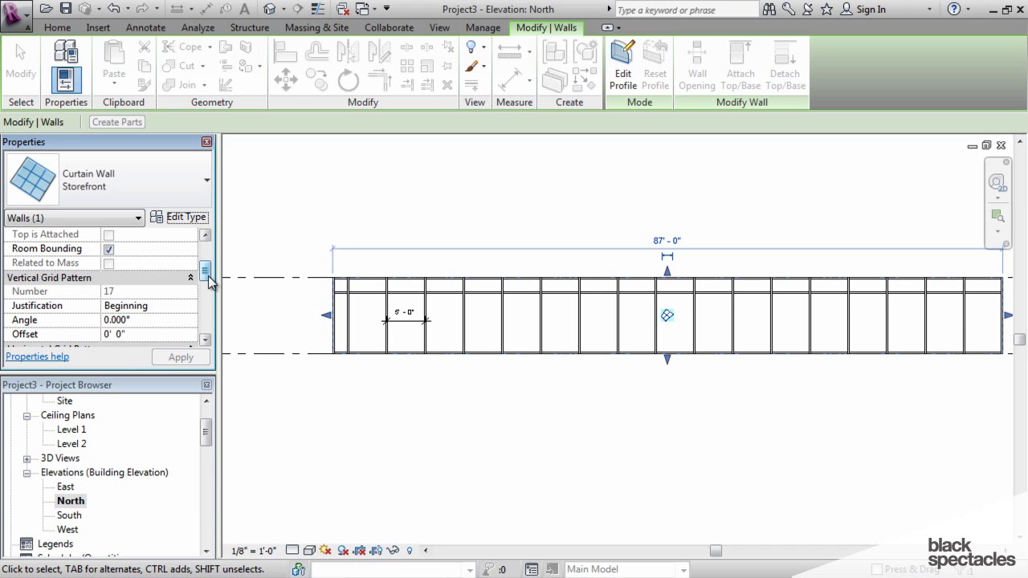
scroll(209, 277, "down", 1)
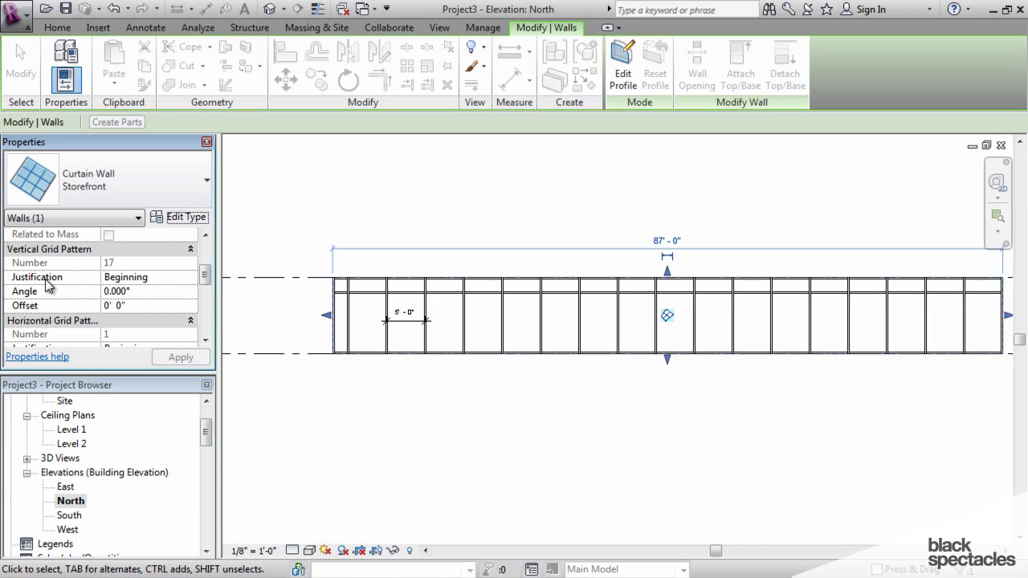
left_click(170, 278)
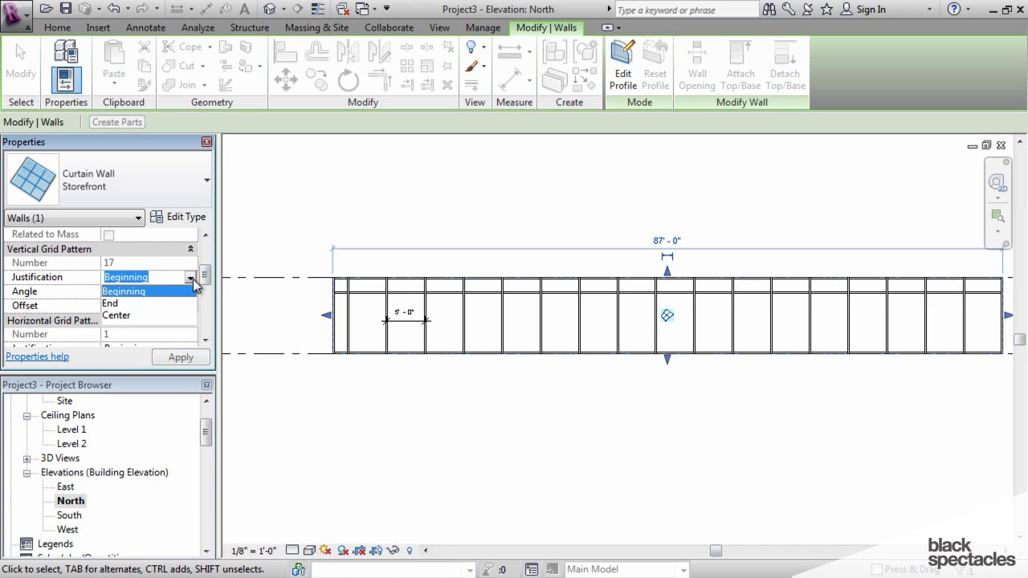
left_click(137, 294)
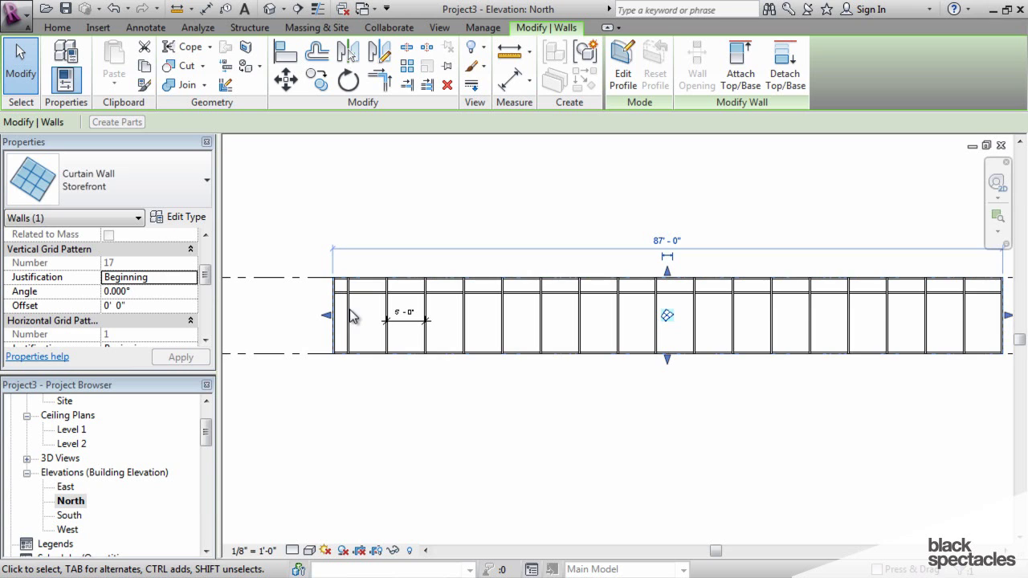
left_click(193, 277)
left_click(119, 300)
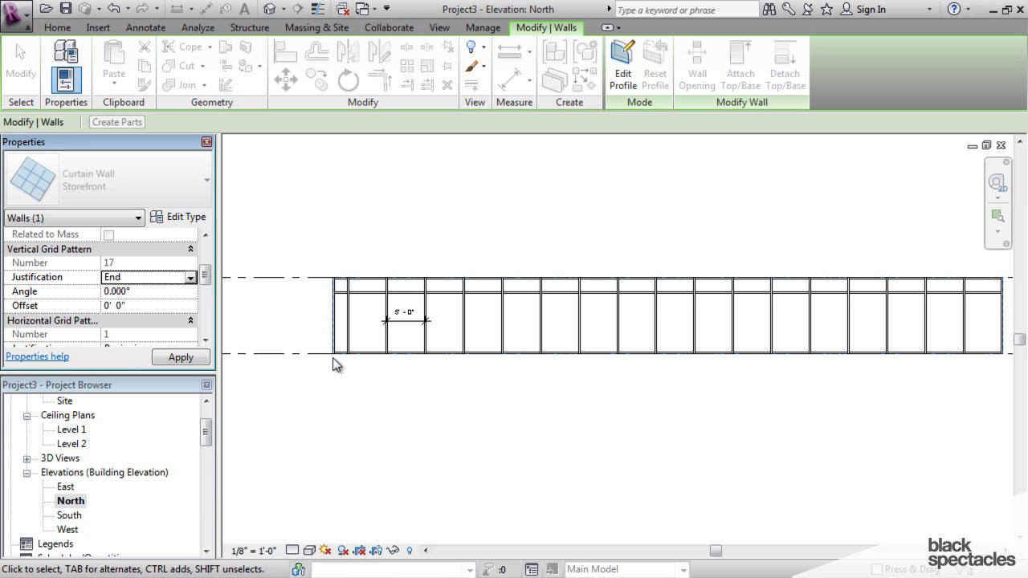
left_click(495, 389)
middle_click_drag(740, 426, 454, 411)
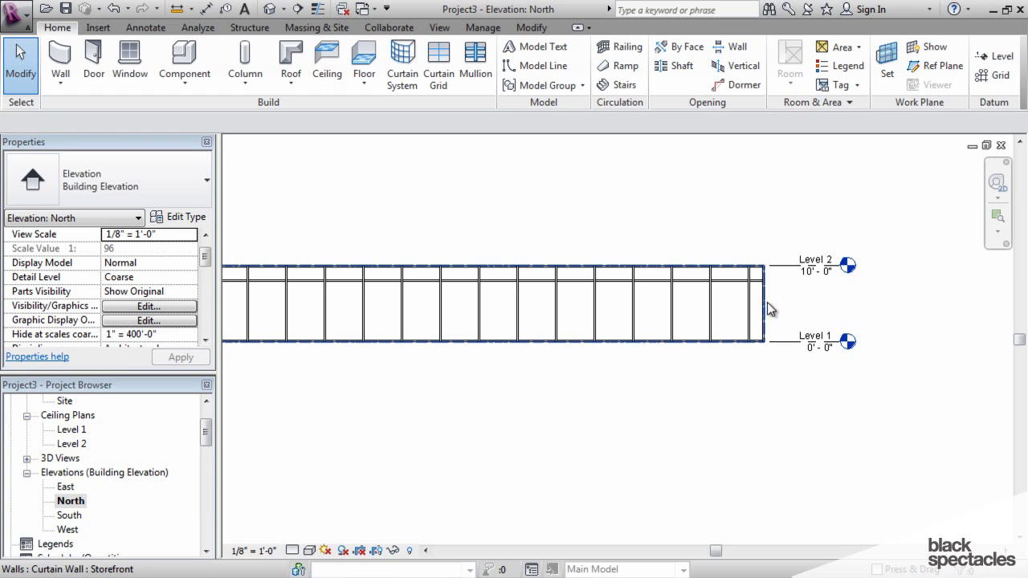
middle_click_drag(639, 384, 684, 389)
middle_click_drag(726, 385, 730, 384)
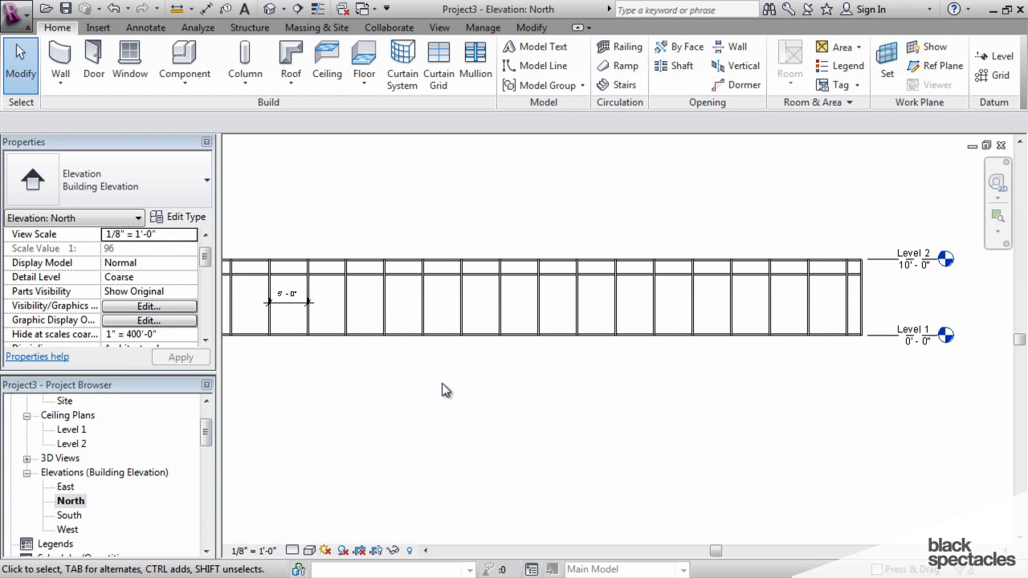
Set the Storefront wall's vertical grid justification to Center and inspect the panels at the wall's ends.
left_click(378, 338)
scroll(762, 367, "down", 1)
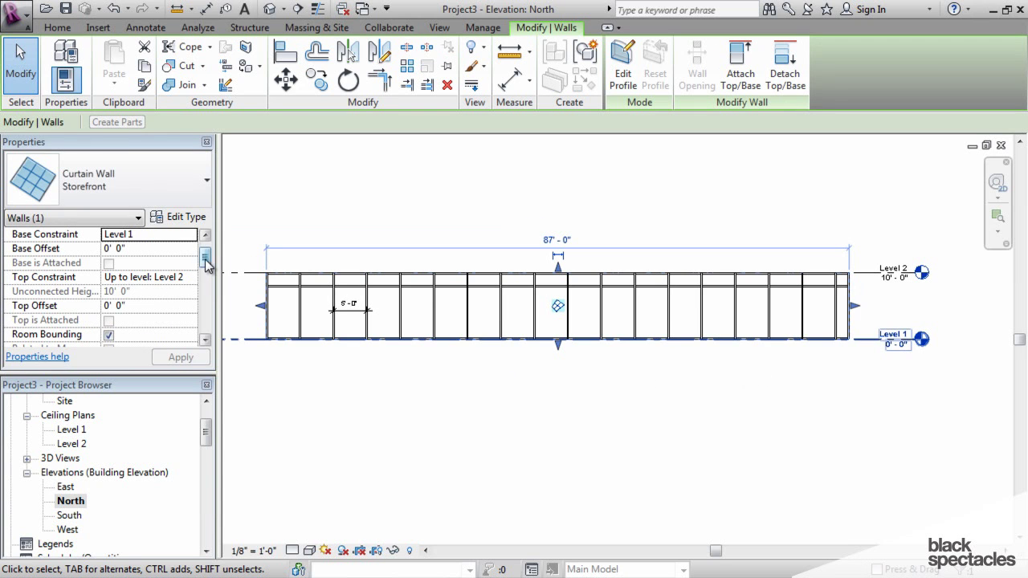
left_click_drag(206, 265, 206, 282)
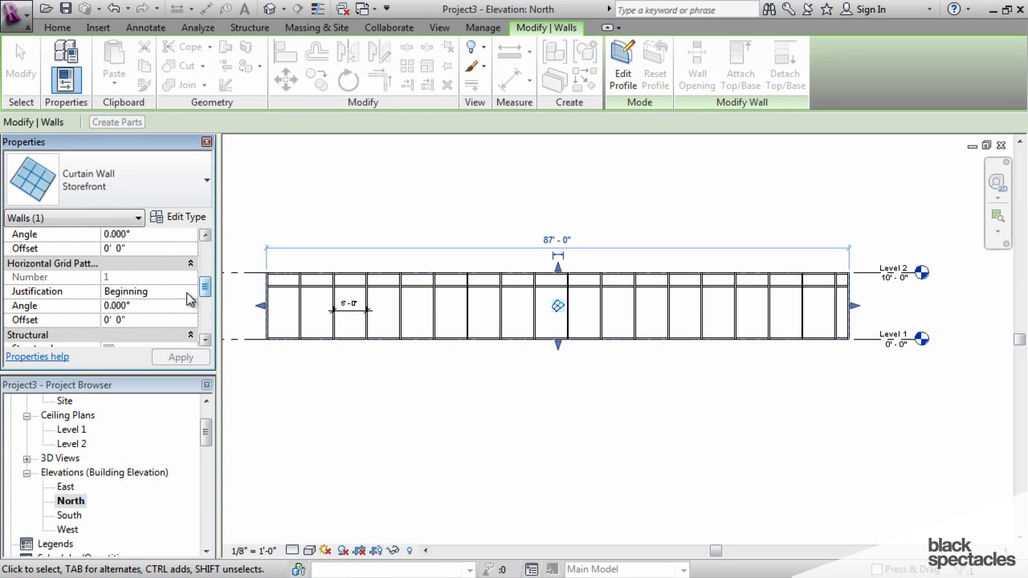
left_click_drag(205, 284, 206, 274)
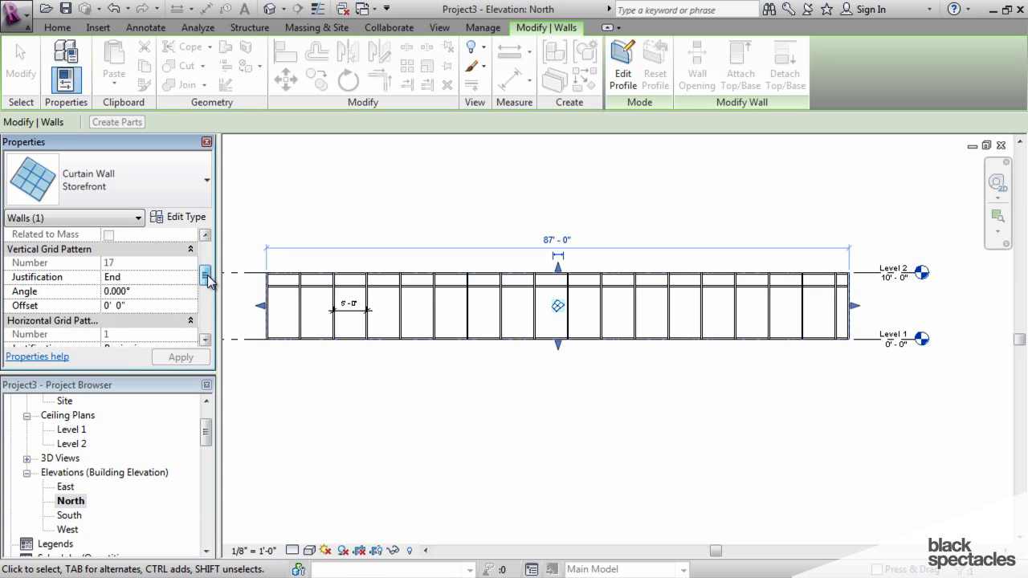
left_click(196, 277)
left_click(124, 320)
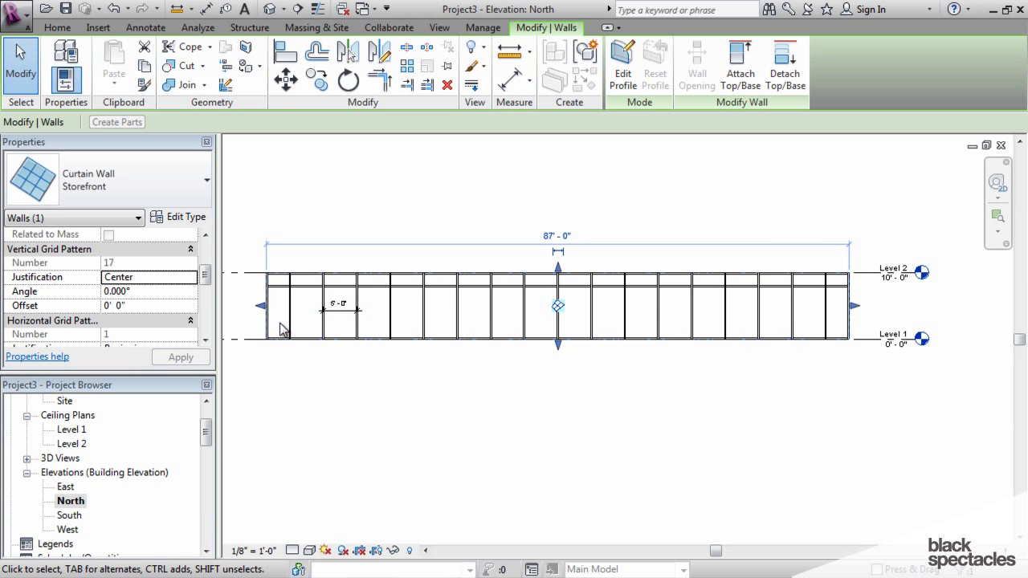
scroll(282, 307, "up", 3)
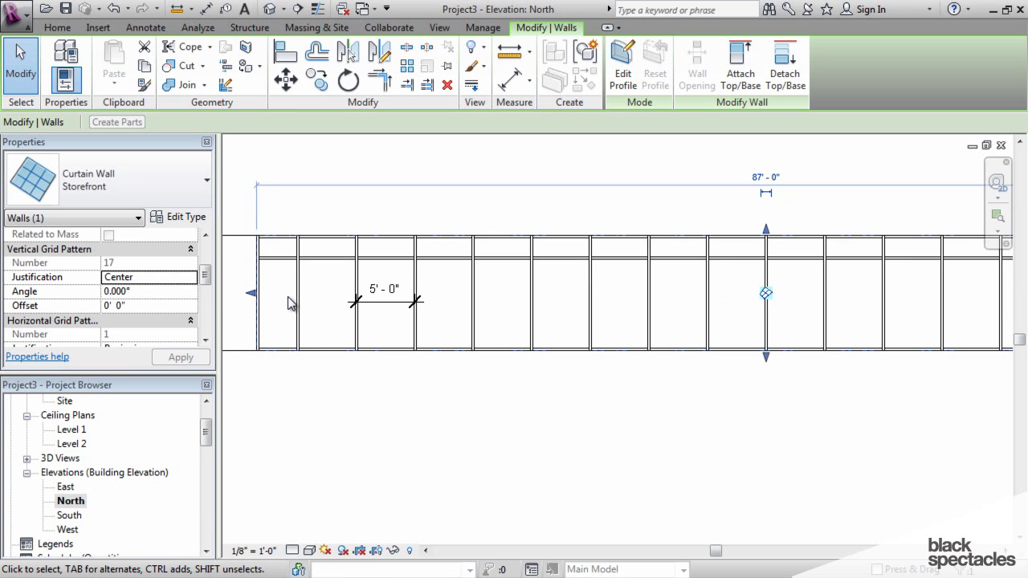
scroll(292, 308, "down", 1)
middle_click_drag(506, 378, 474, 391)
scroll(459, 392, "down", 1)
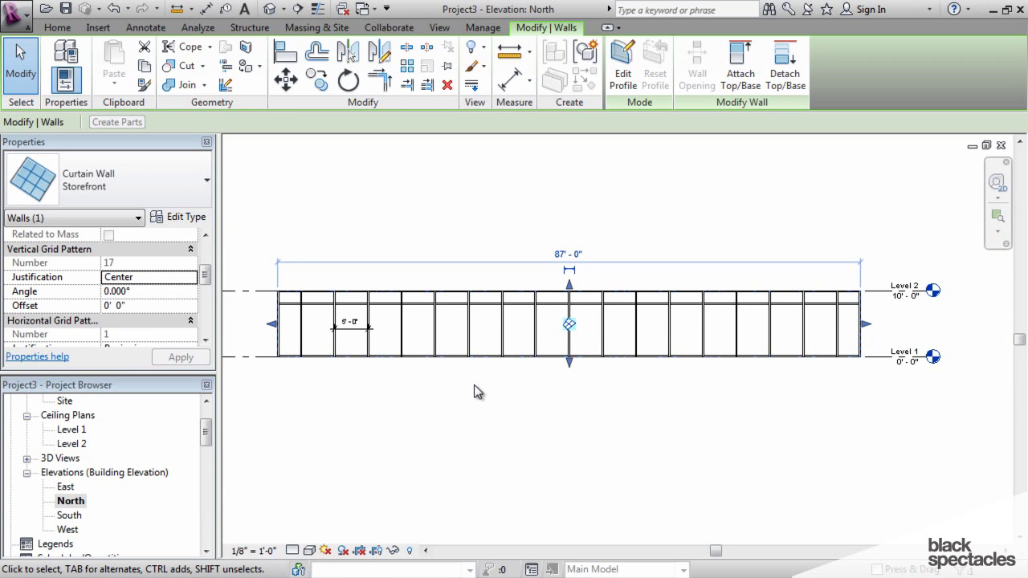
scroll(439, 394, "up", 1)
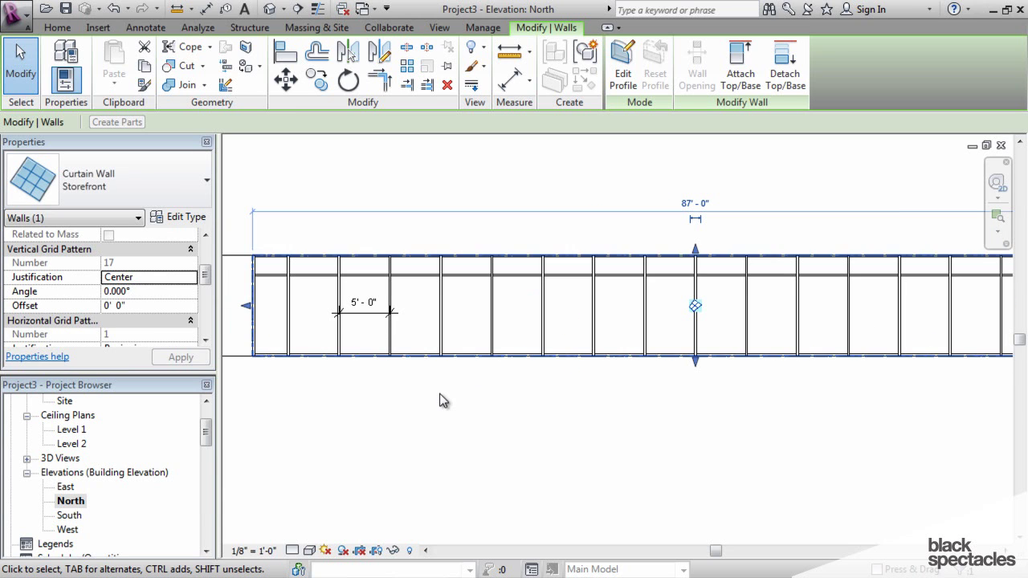
scroll(439, 393, "down", 1)
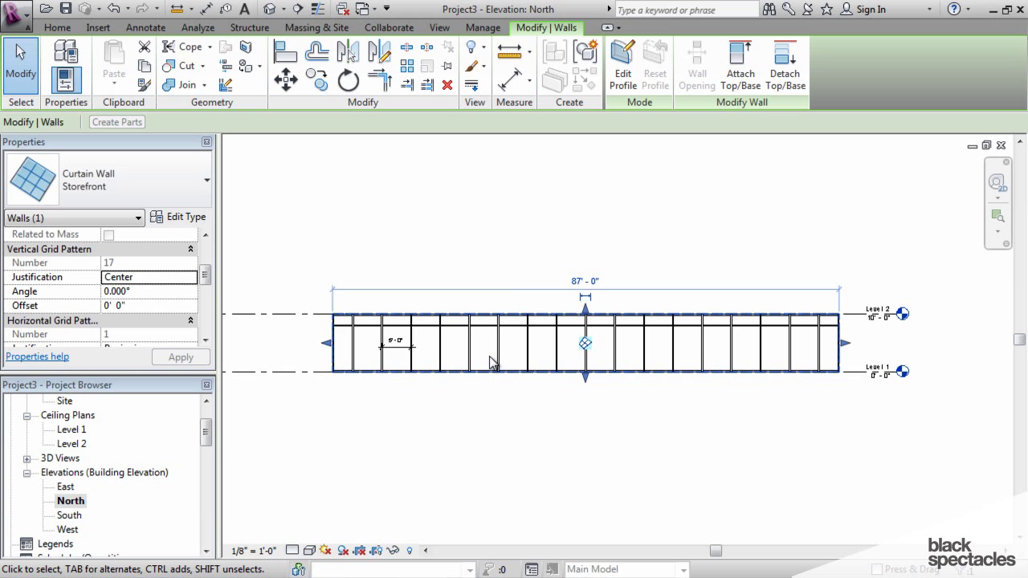
Set the Storefront type's horizontal grid layout to Maximum Spacing with 3' 0" spacing, apply it, and inspect the resulting rows.
left_click(179, 217)
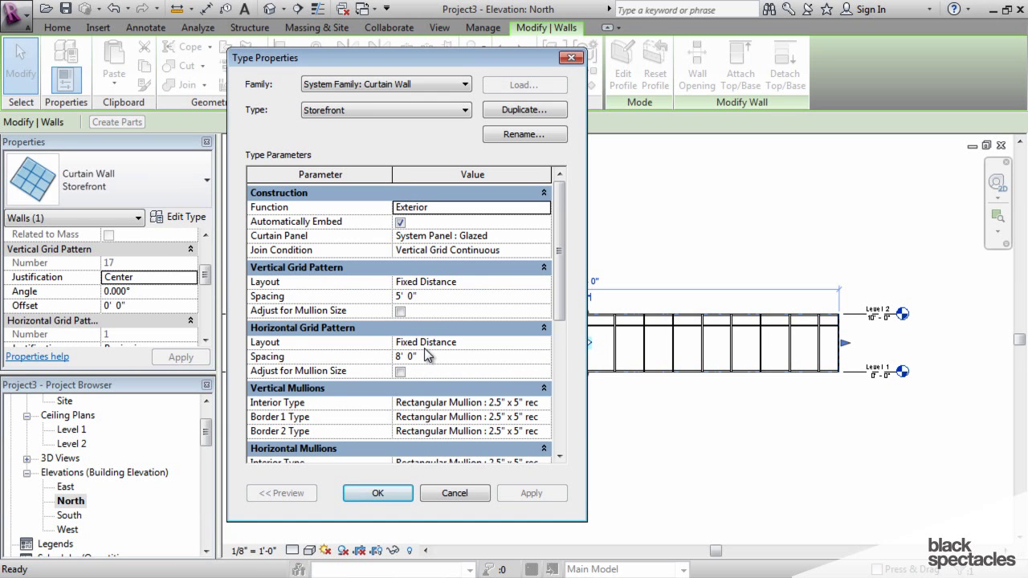
left_click(487, 344)
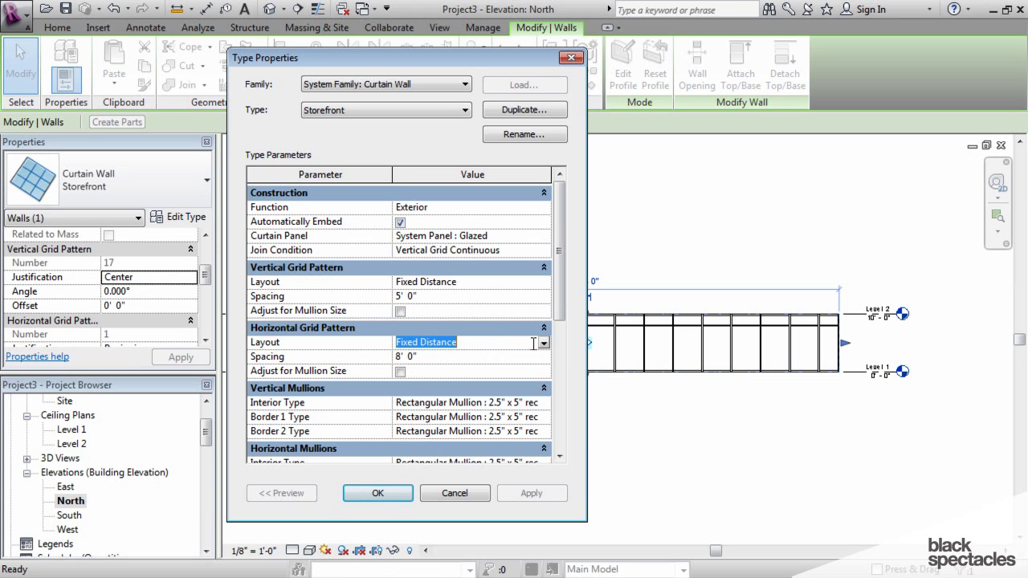
left_click(544, 343)
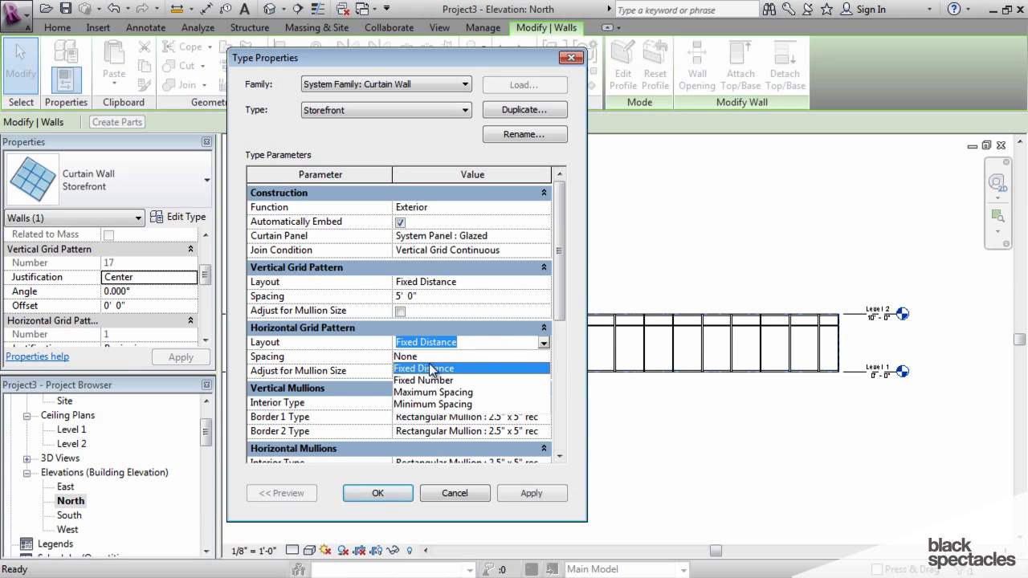
left_click(426, 394)
left_click(358, 356)
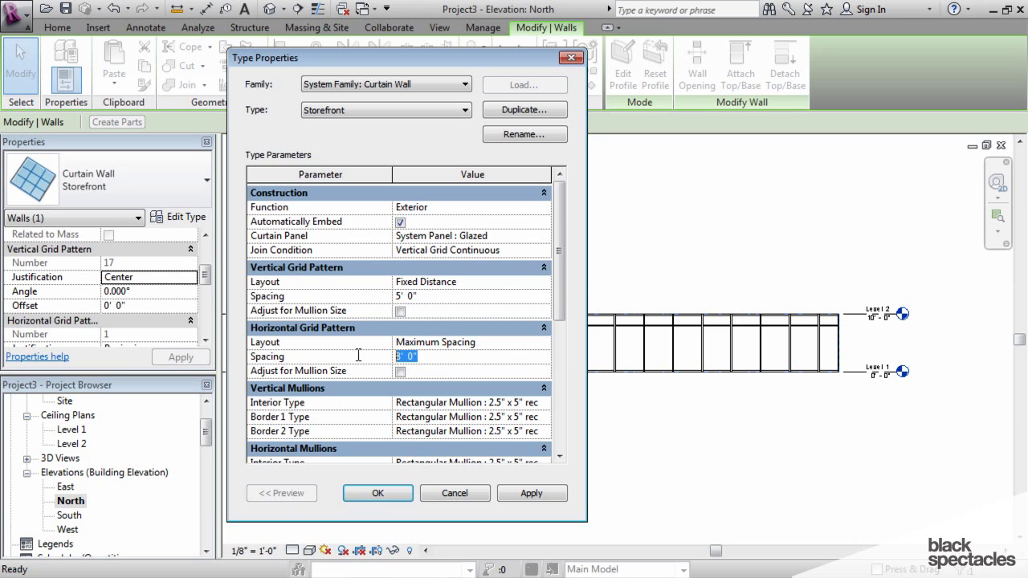
type("3")
left_click(520, 495)
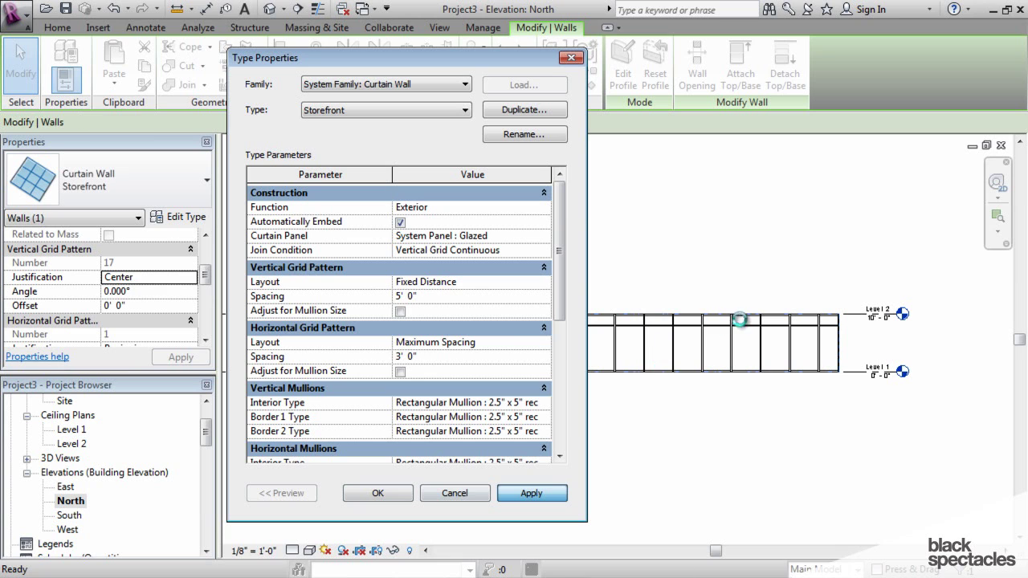
key("Return")
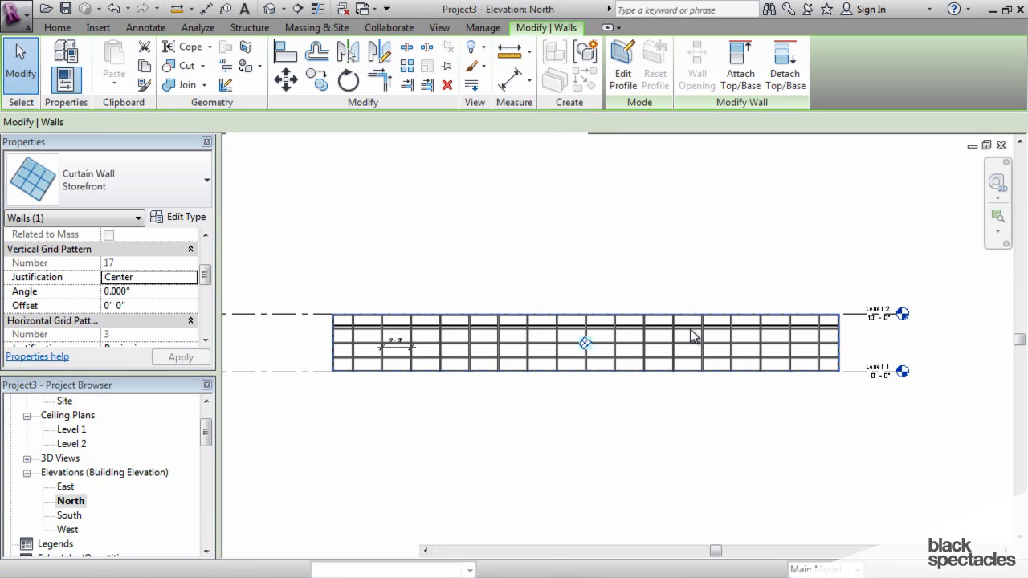
scroll(366, 406, "up", 5)
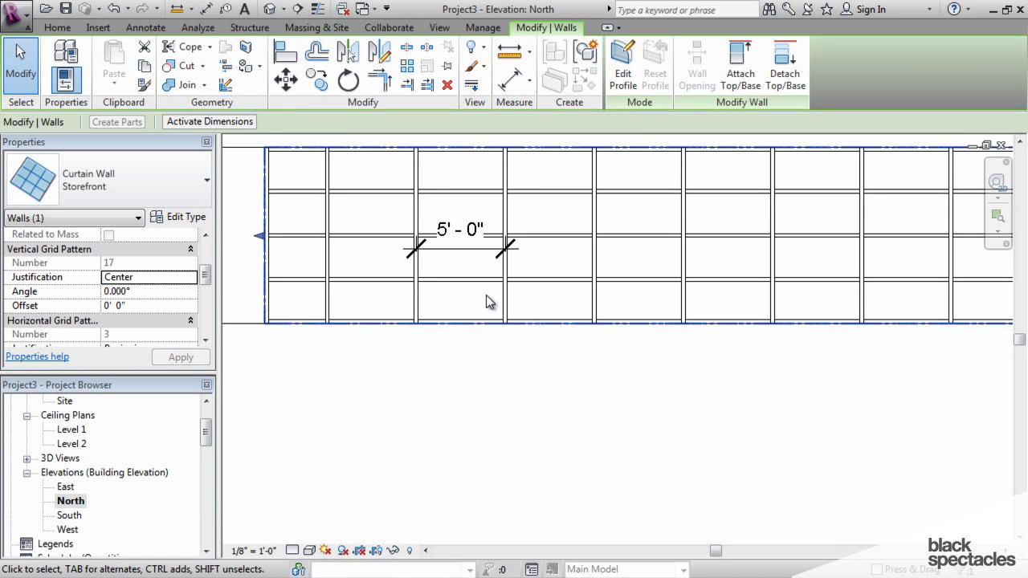
scroll(527, 301, "down", 1)
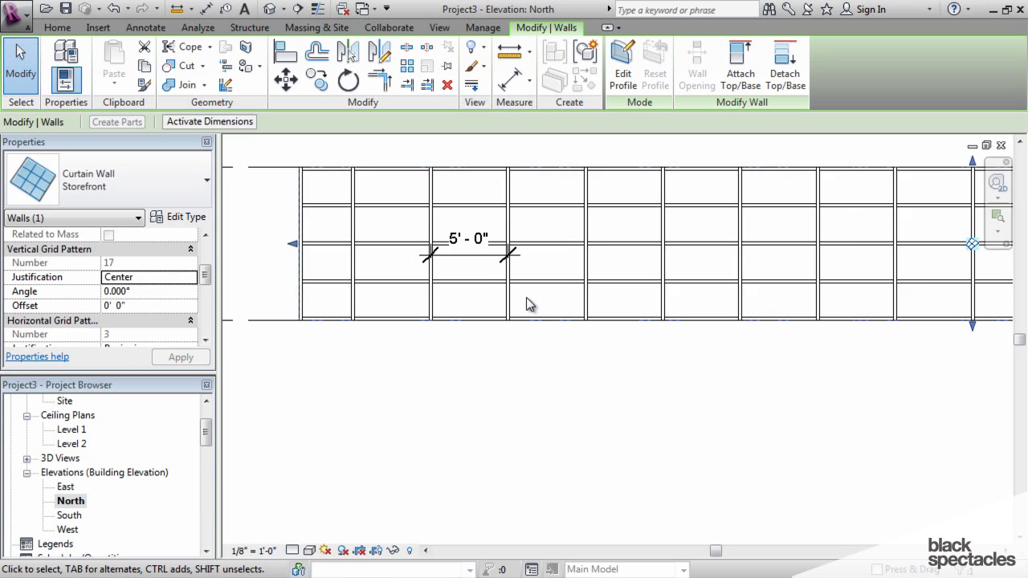
scroll(526, 303, "down", 1)
middle_click_drag(645, 385, 591, 408)
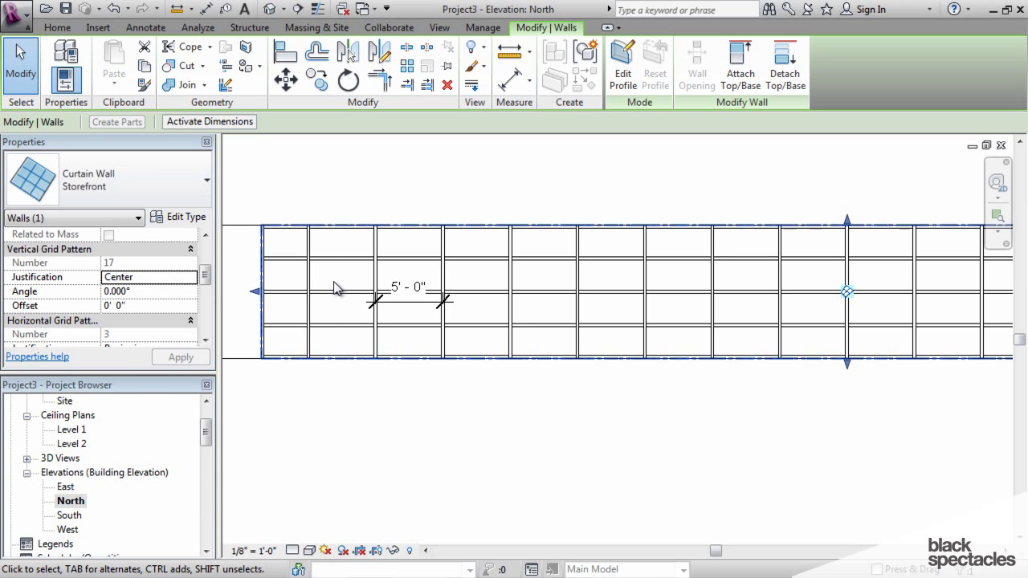
left_click(340, 365)
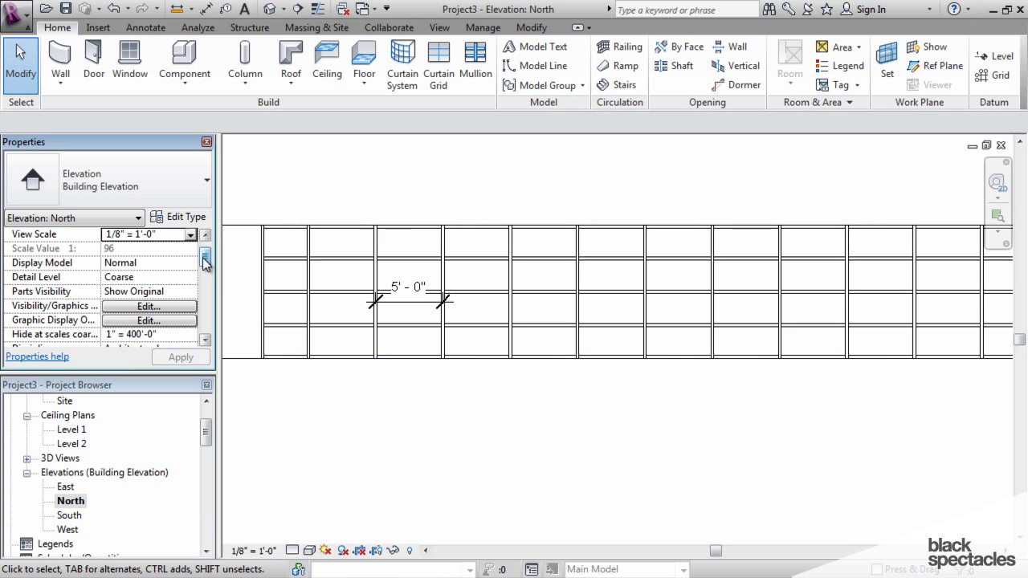
left_click_drag(205, 264, 197, 233)
left_click(192, 217)
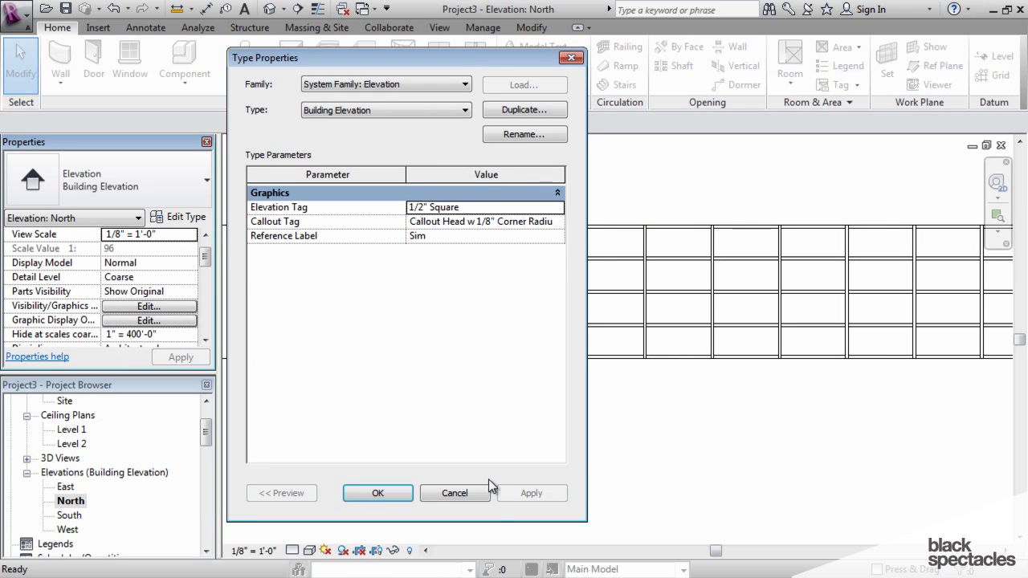
left_click(473, 485)
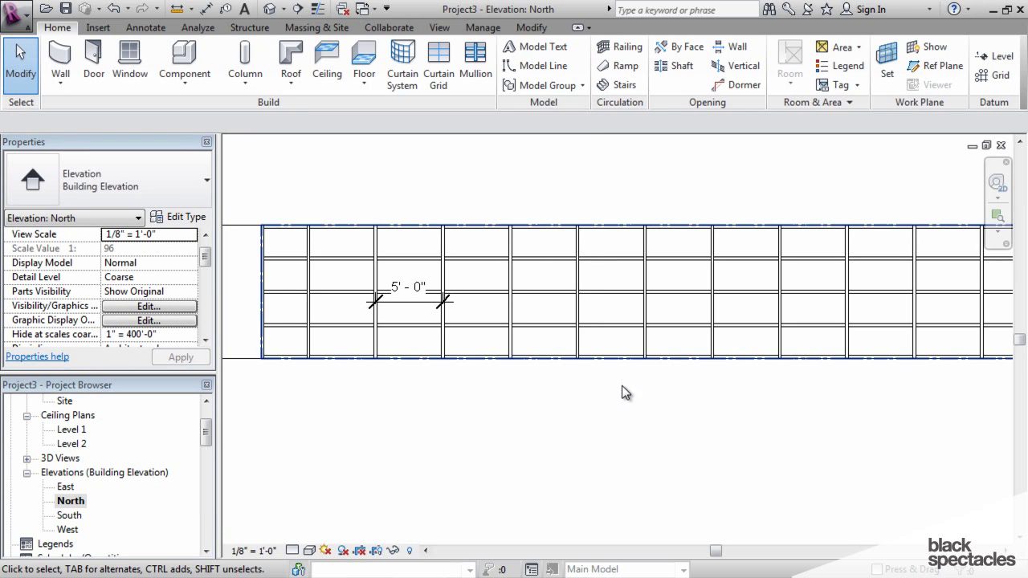
Change the Storefront curtain wall type's horizontal grid layout to Fixed Number and accept the type change.
left_click(617, 359)
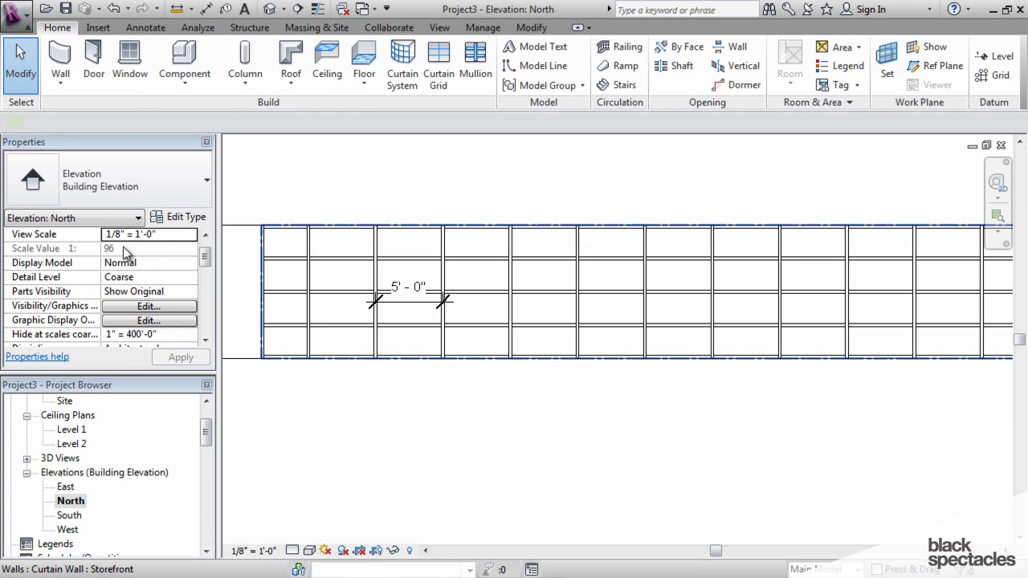
left_click(189, 217)
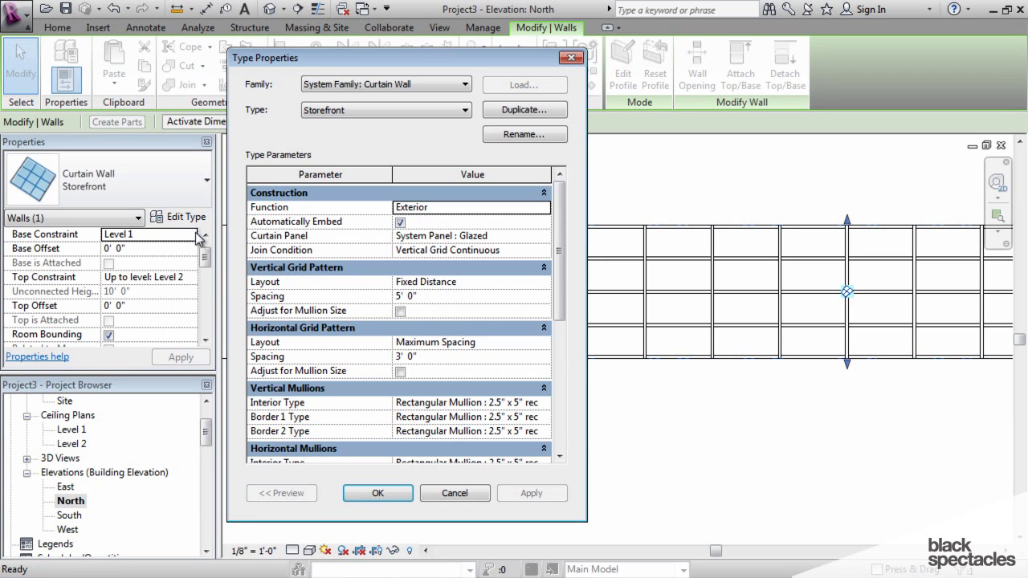
left_click(530, 282)
left_click(543, 342)
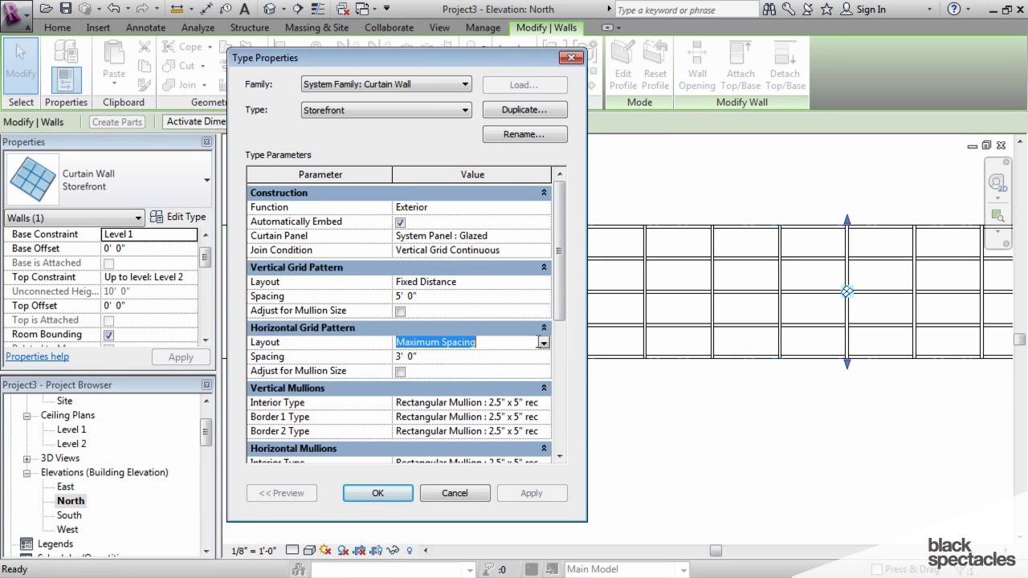
left_click(544, 344)
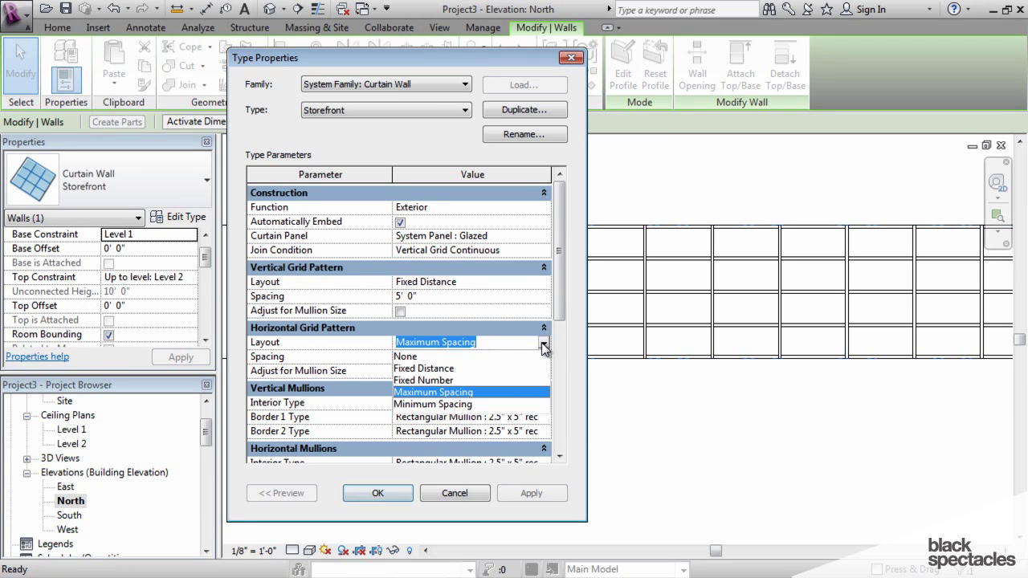
left_click(429, 381)
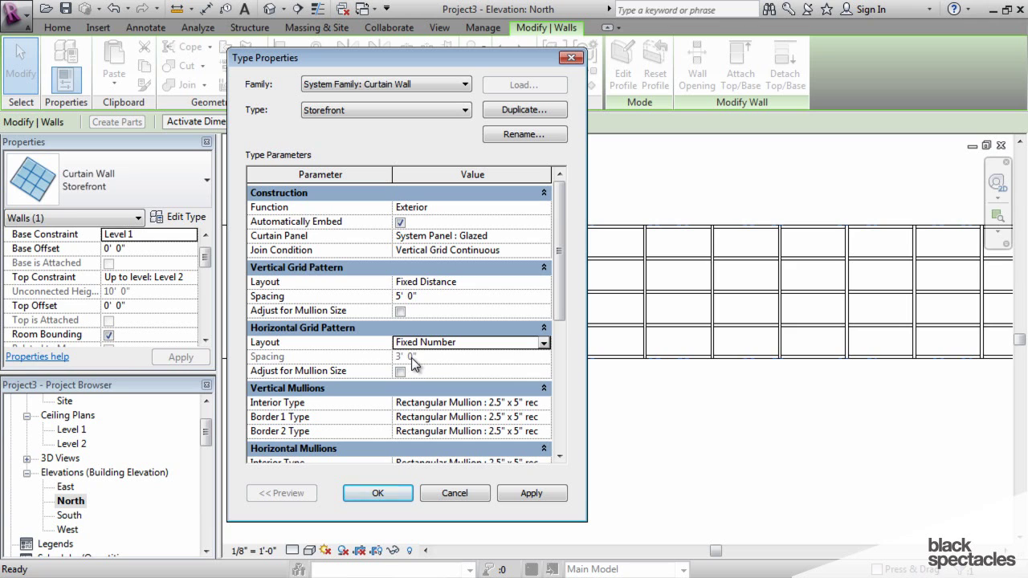
left_click(385, 495)
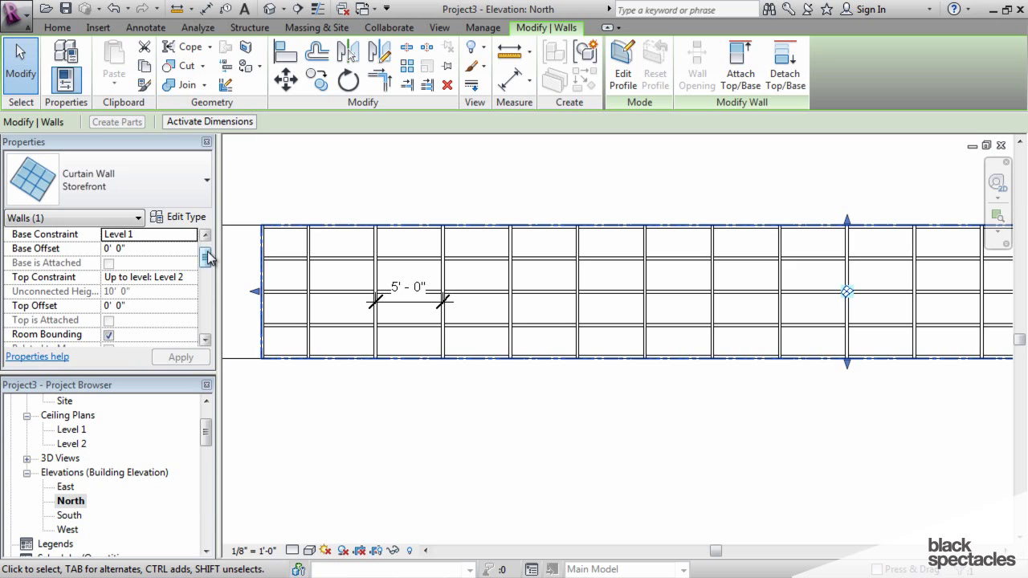
Set the selected Storefront wall's horizontal grid number to 1 and apply it.
left_click_drag(208, 255, 205, 282)
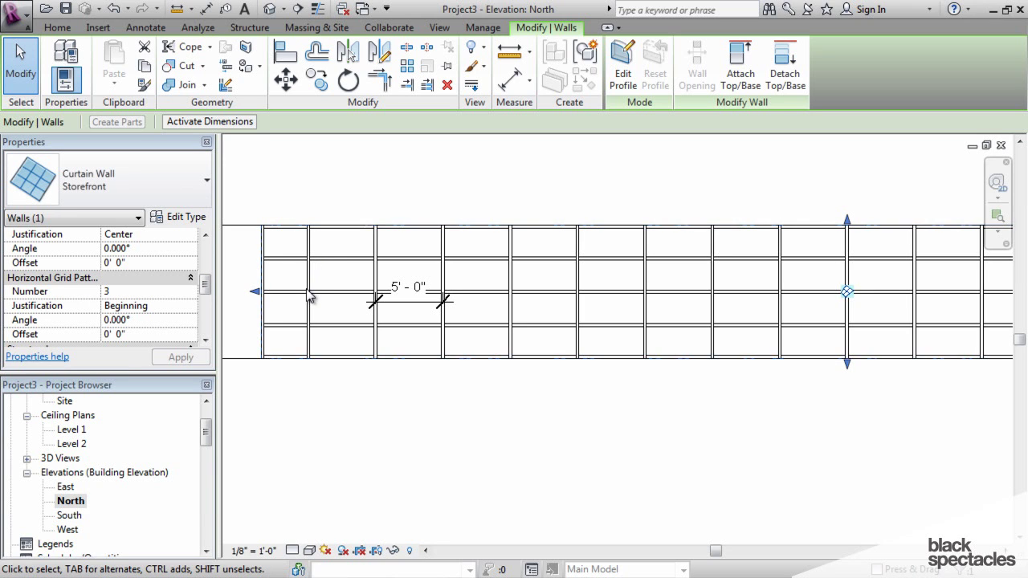
left_click(124, 293)
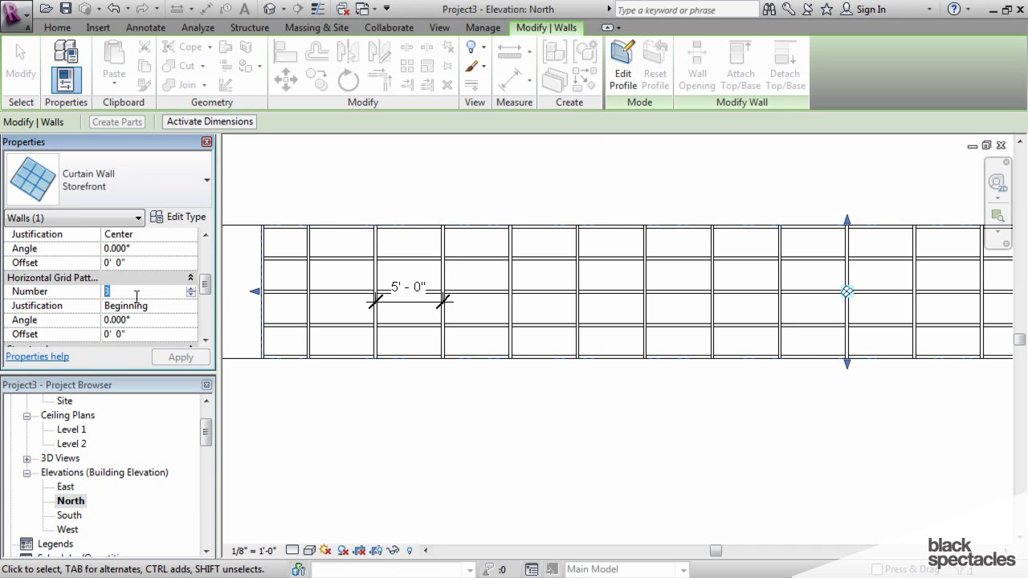
type("1")
left_click(193, 356)
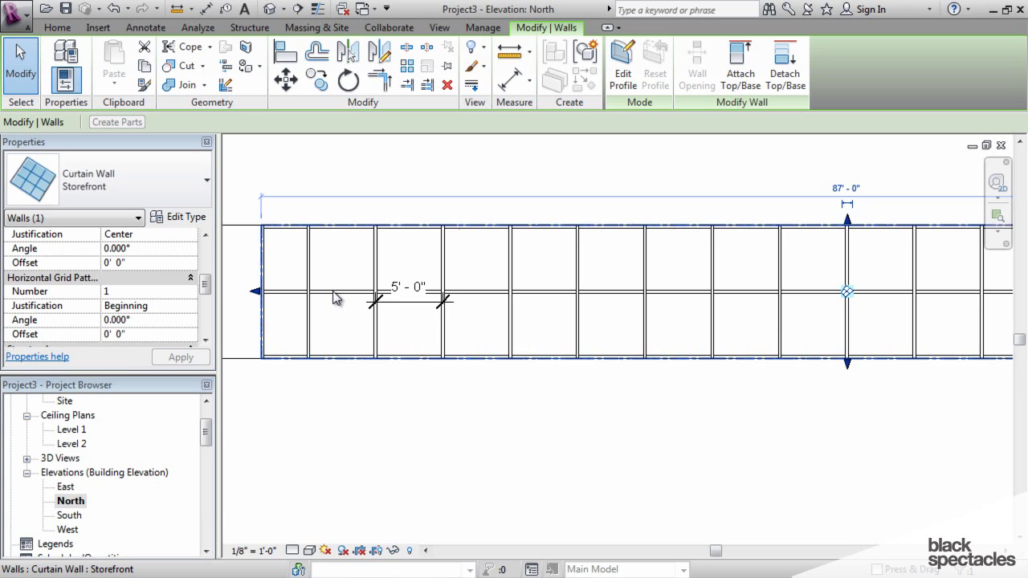
Try to apply a horizontal grid number of 0 to the Storefront wall, then restore the number to 1.
left_click(126, 292)
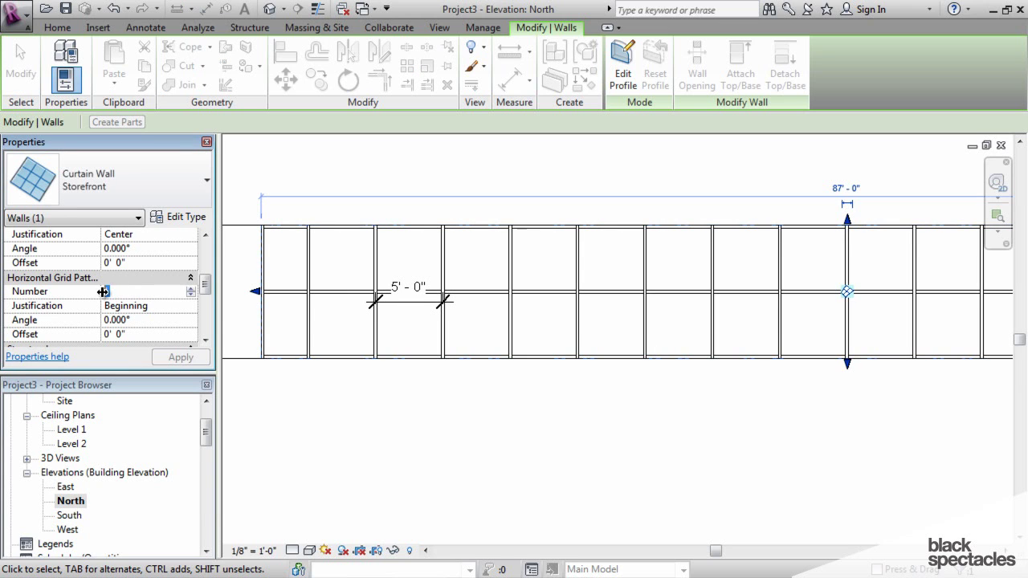
type("0")
left_click(197, 357)
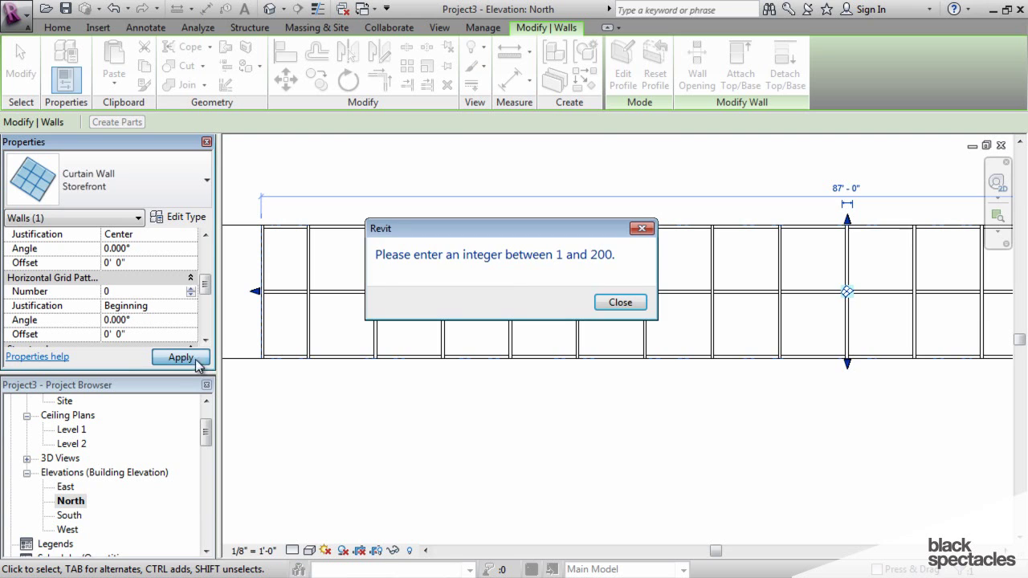
left_click(609, 317)
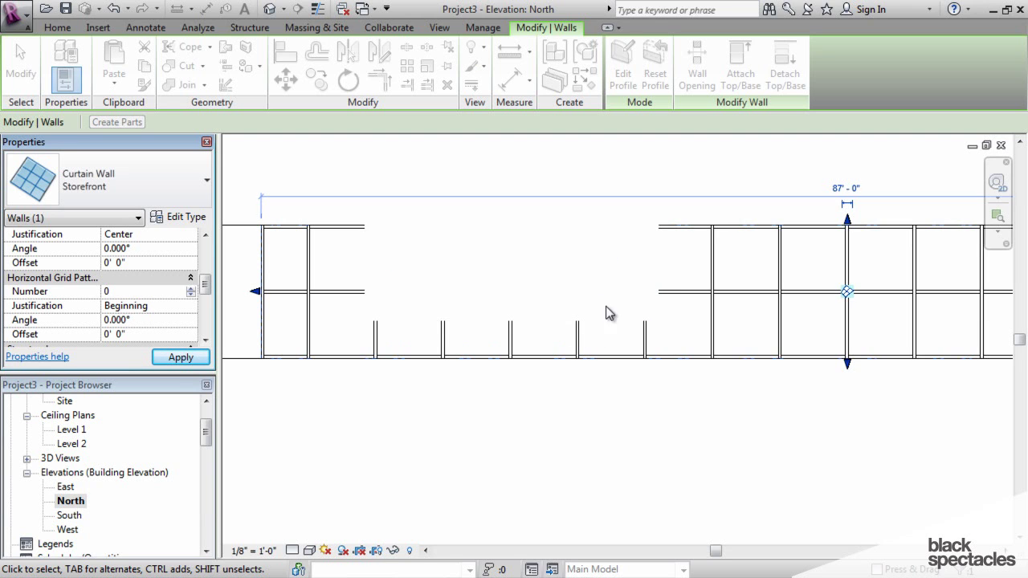
left_click(102, 291)
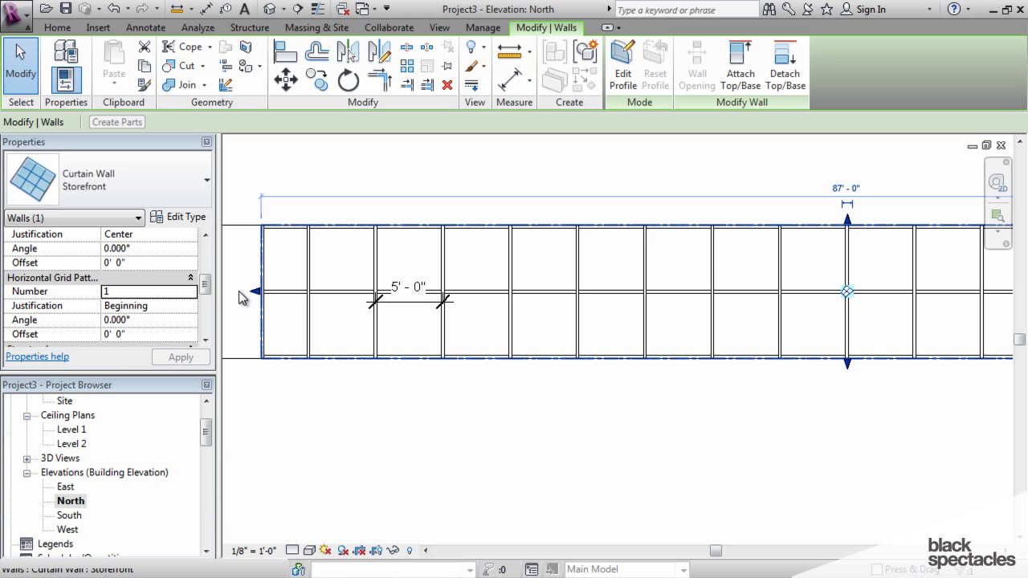
Set the Storefront type's horizontal grid layout to None, delete the type-generated gridlines, and inspect the resulting wall.
left_click(190, 227)
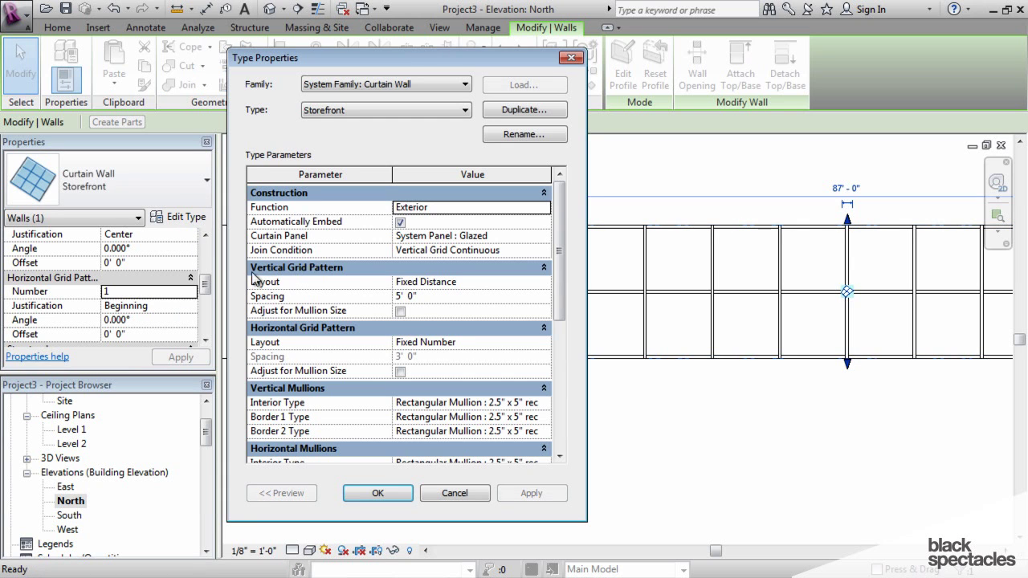
left_click_drag(560, 273, 563, 286)
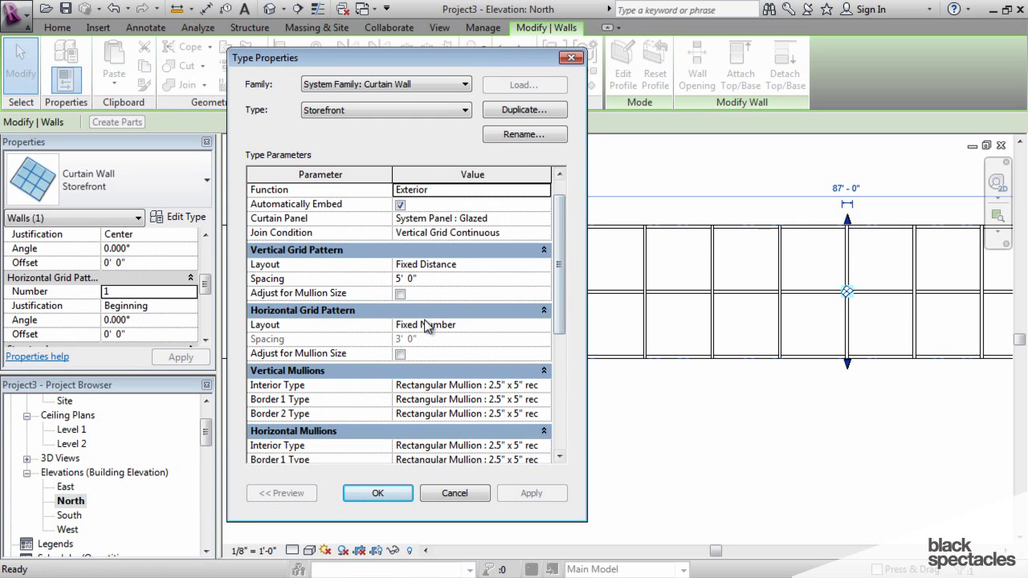
left_click(500, 325)
left_click(543, 325)
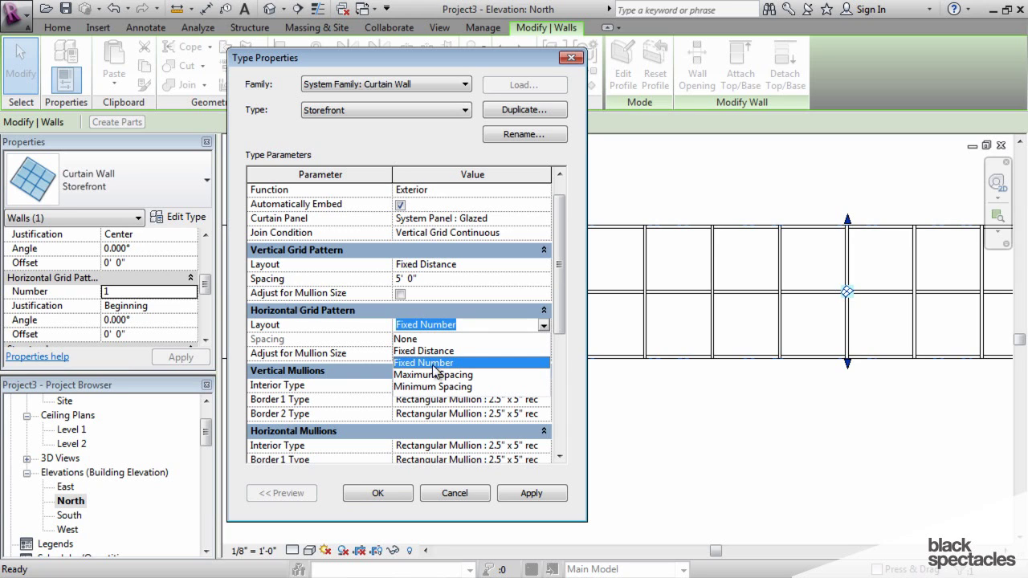
left_click(406, 339)
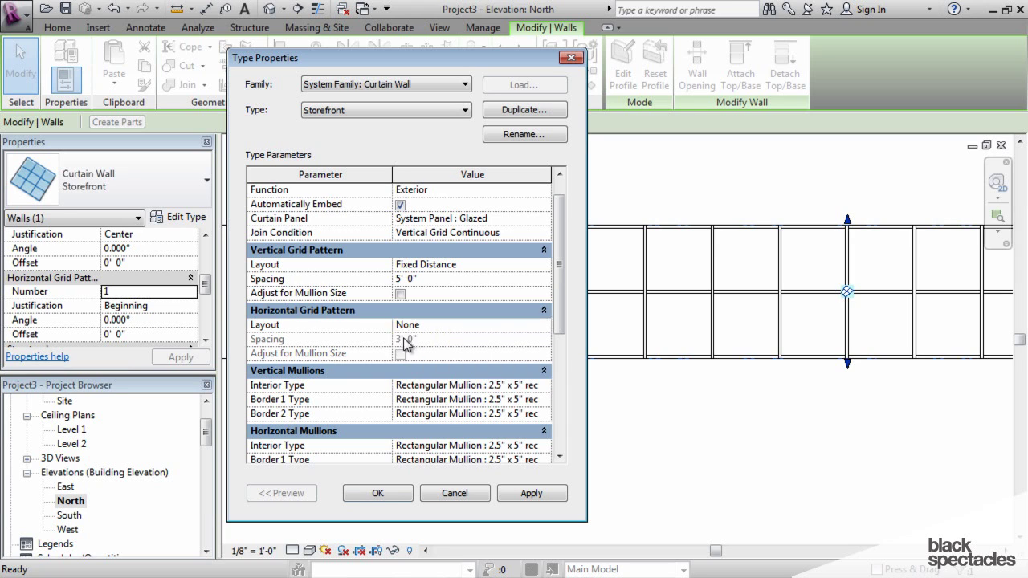
left_click(387, 495)
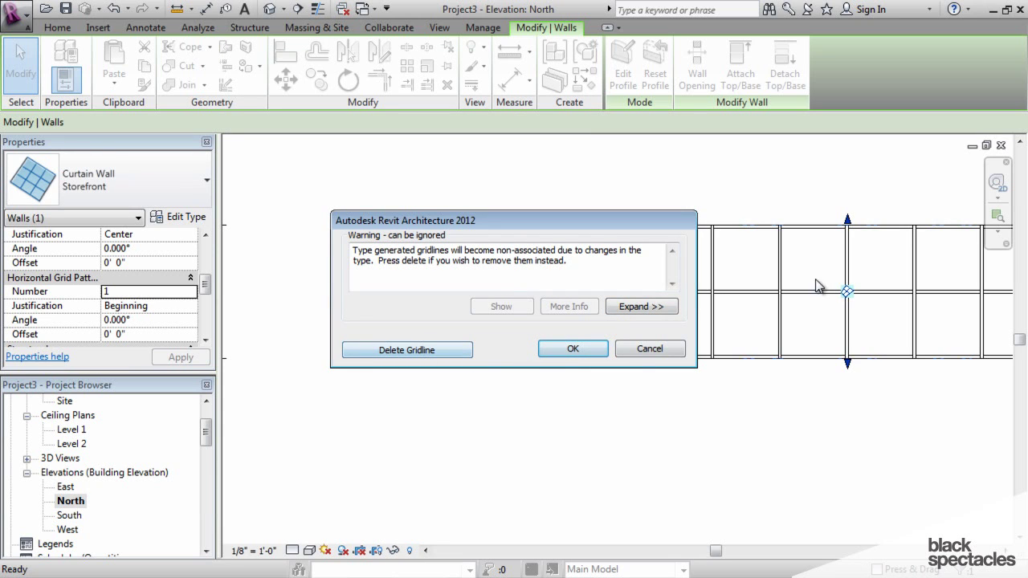
left_click_drag(517, 225, 462, 190)
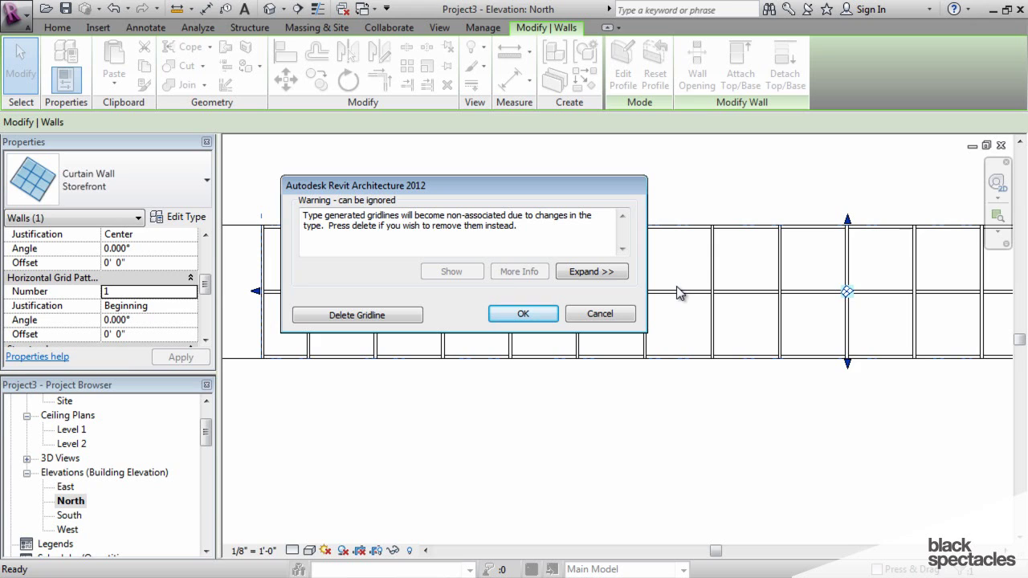
left_click(364, 314)
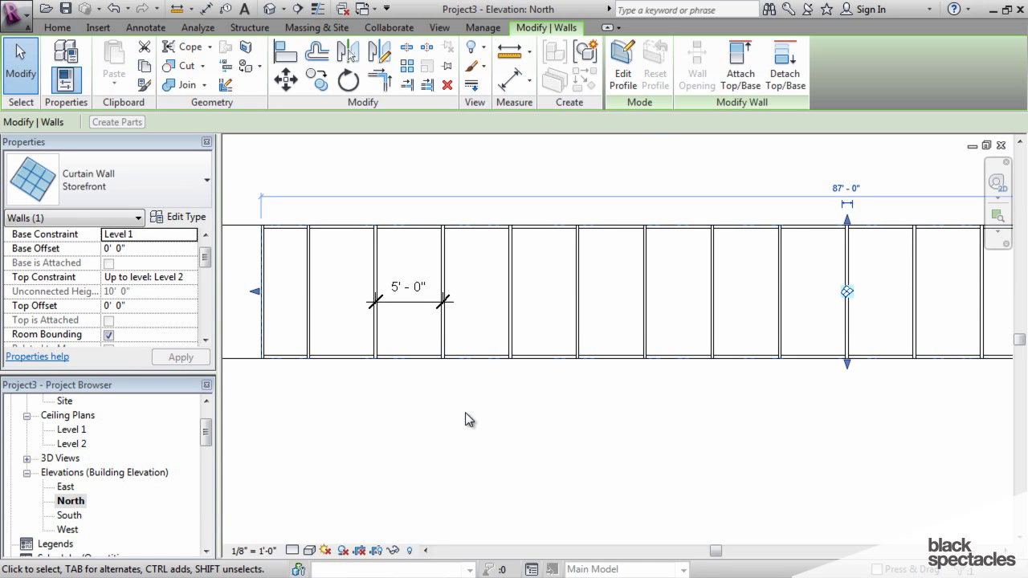
scroll(464, 420, "down", 2)
middle_click_drag(519, 422, 466, 421)
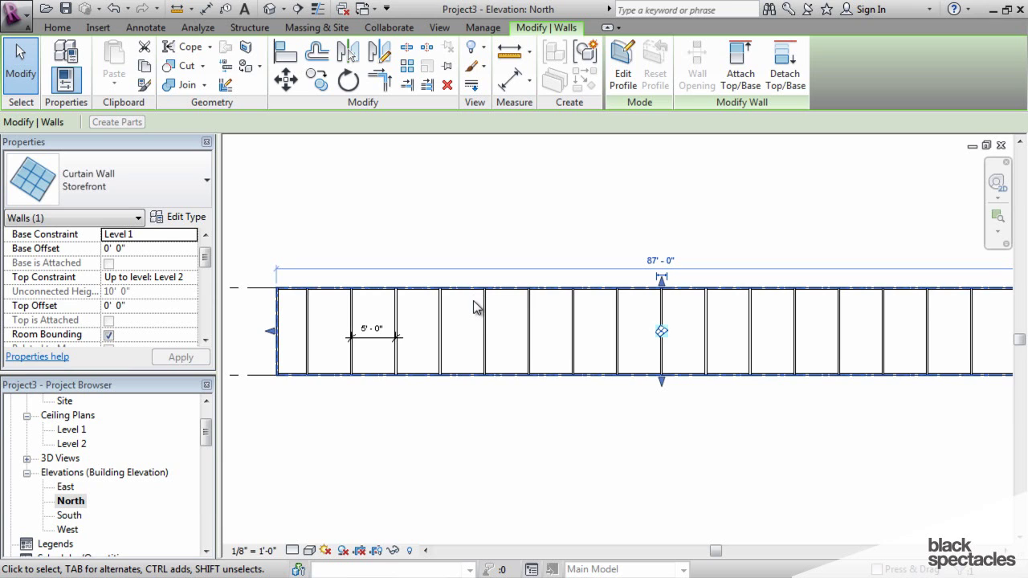